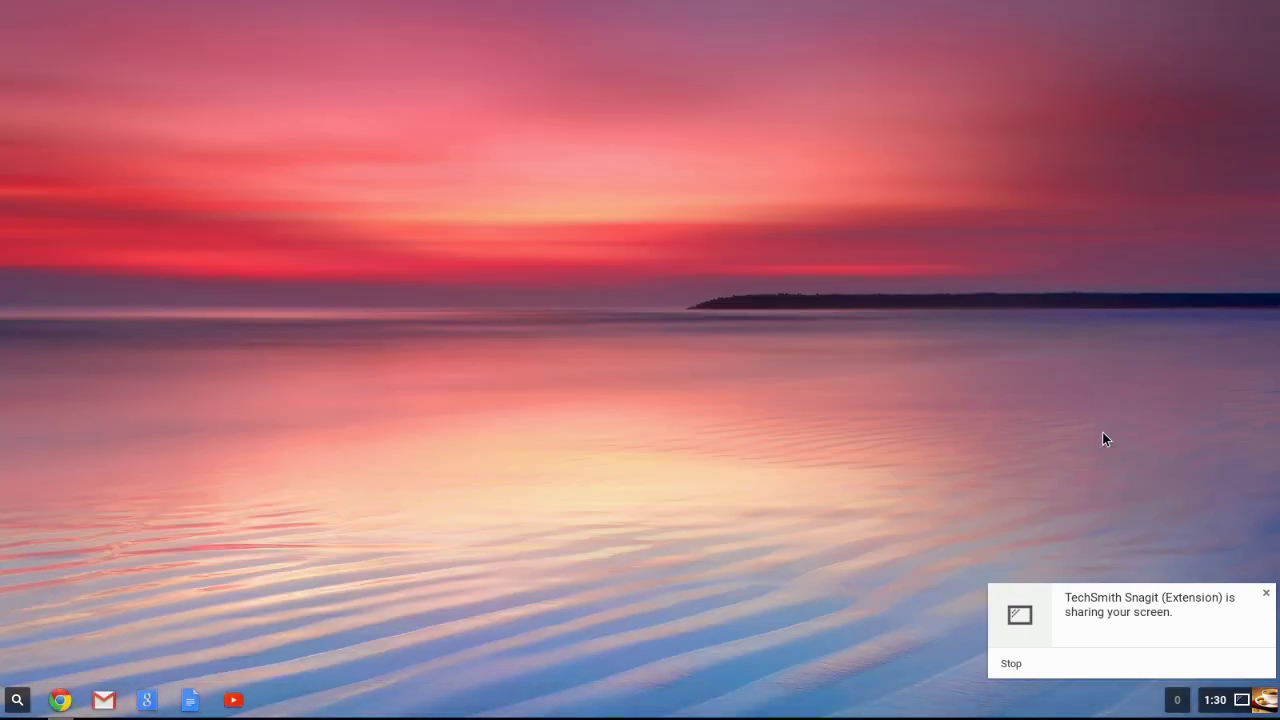
Close the Snagit 'sharing your screen' notification so only the desktop and shelf remain
{"action": "left_click", "coordinate": [1266, 594]}
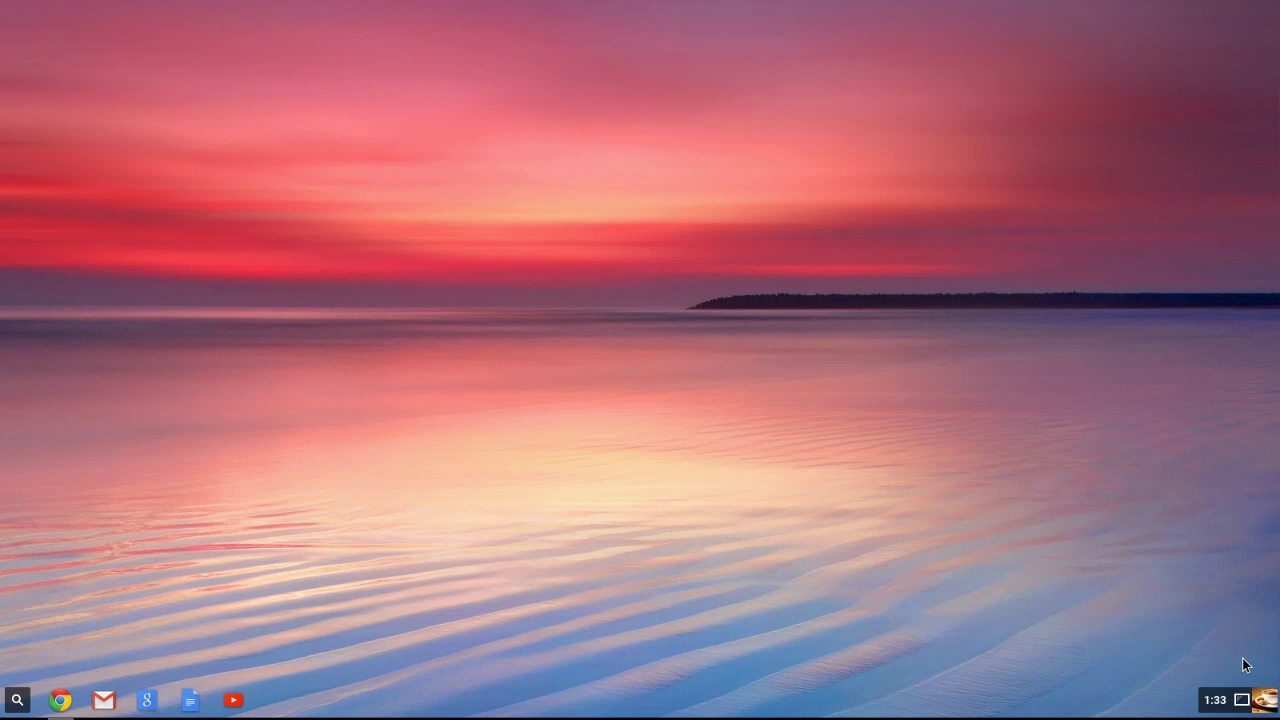
Toggle Wi-Fi off and back on in the network details, then cancel joining Logos
{"action": "left_click", "coordinate": [1228, 702]}
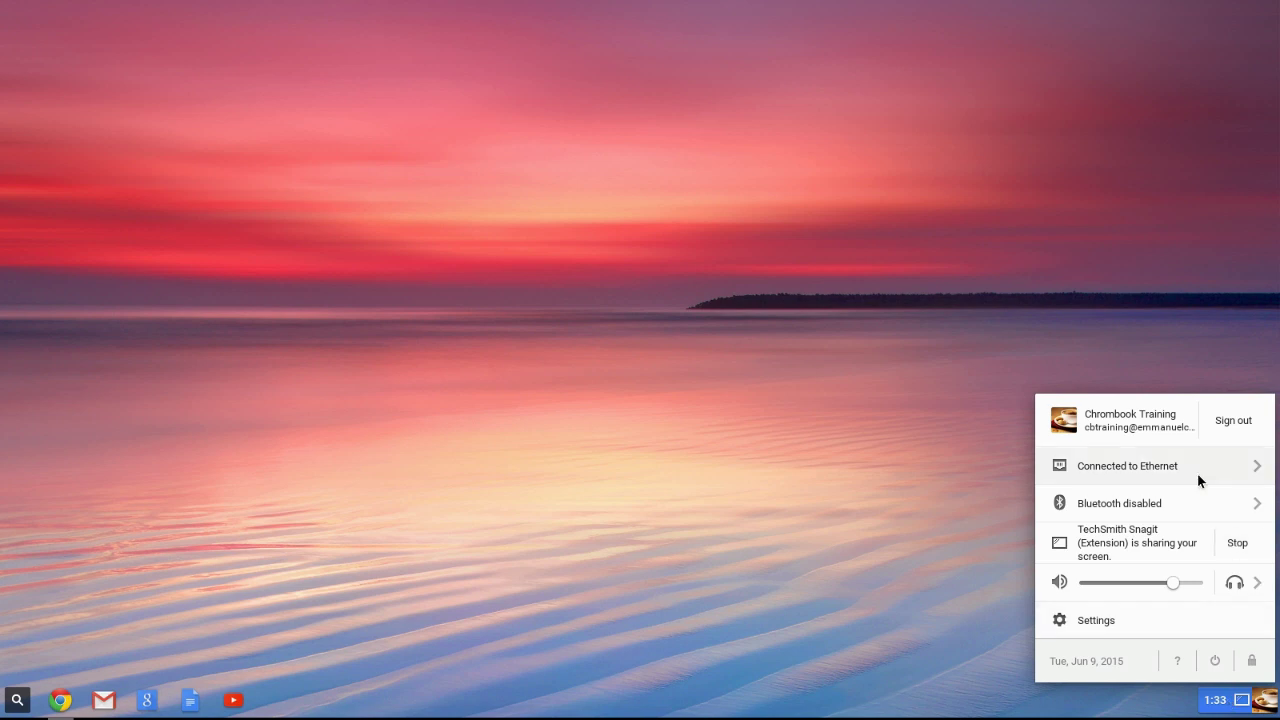
{"action": "left_click", "coordinate": [1143, 466]}
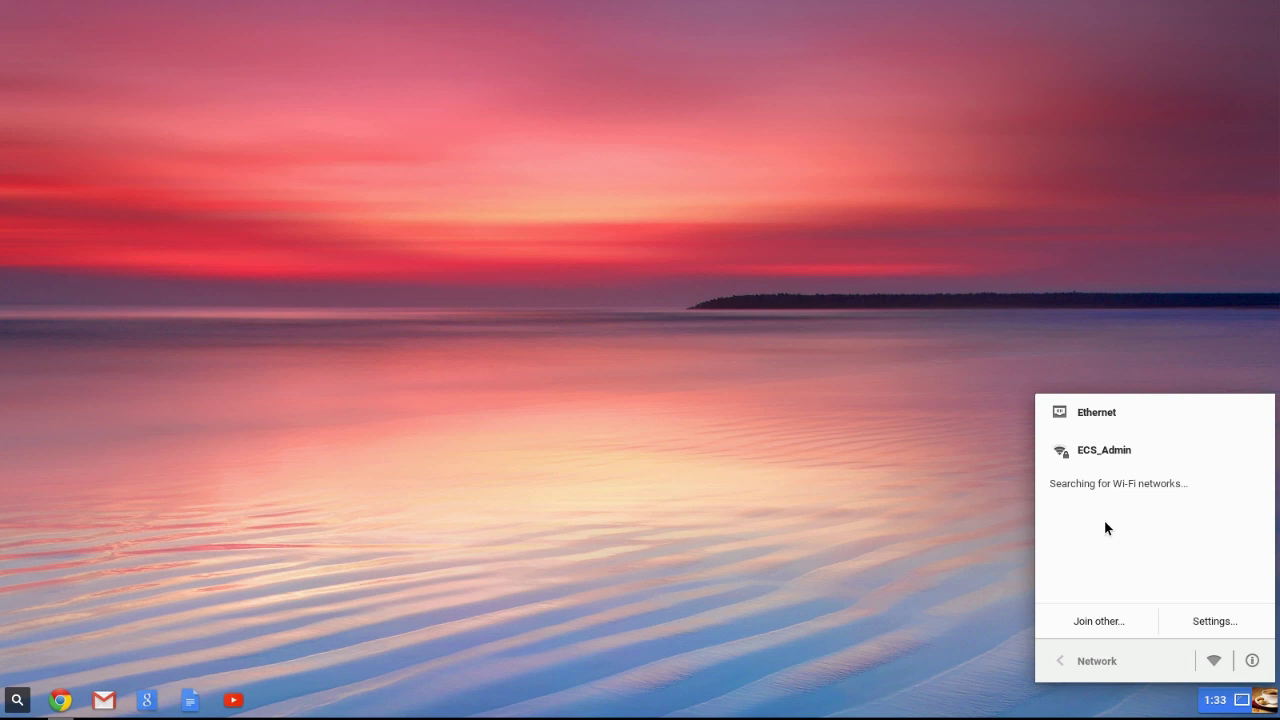
{"action": "left_click", "coordinate": [1213, 664]}
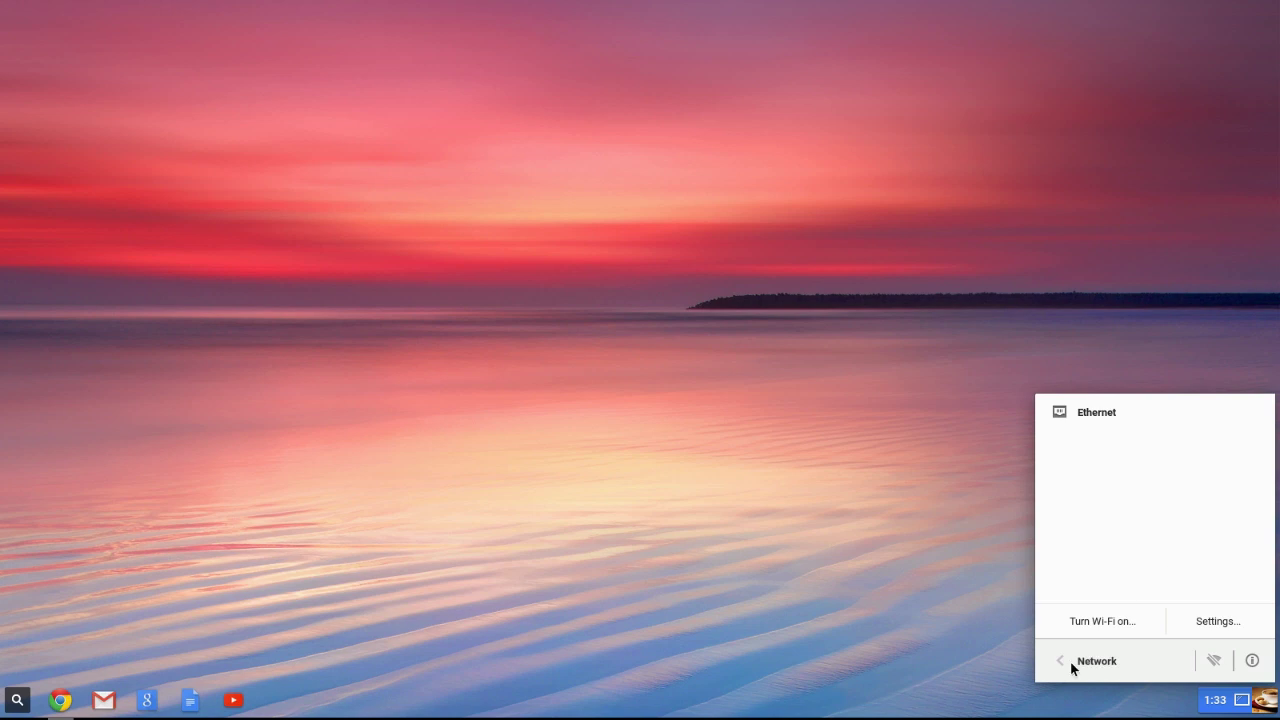
{"action": "left_click", "coordinate": [1214, 661]}
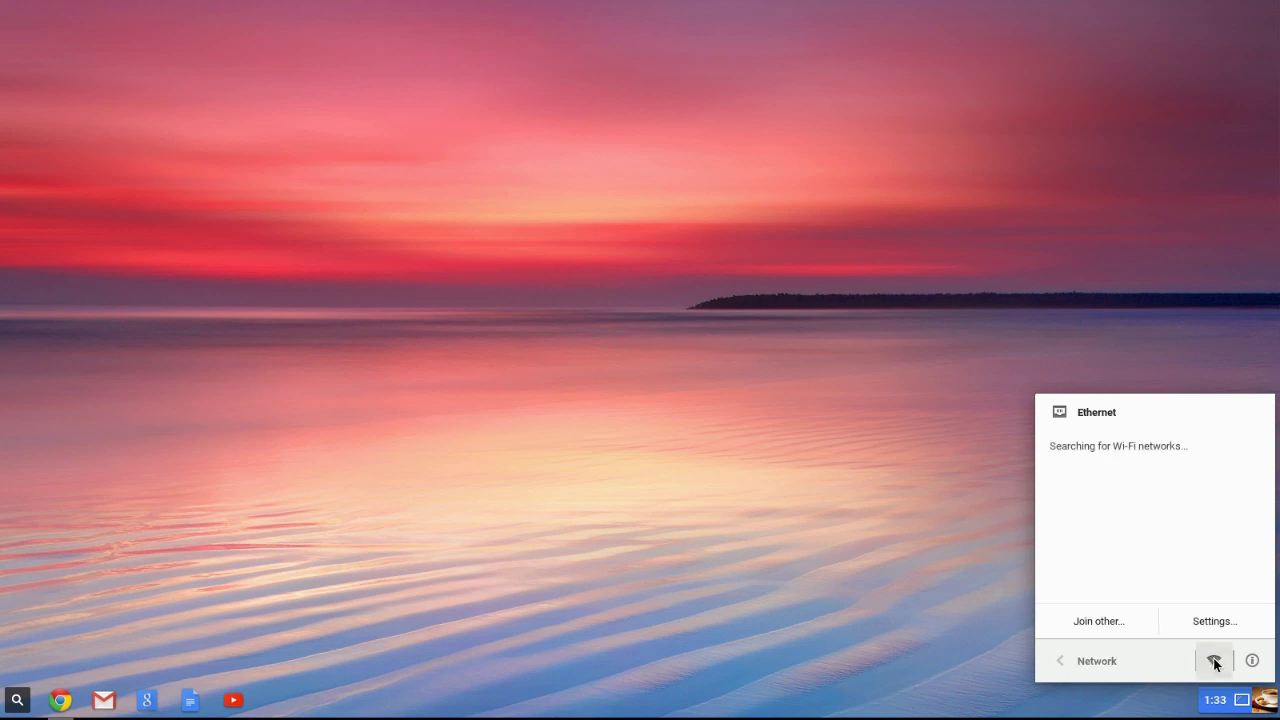
{"action": "mouse_move", "coordinate": [1258, 664]}
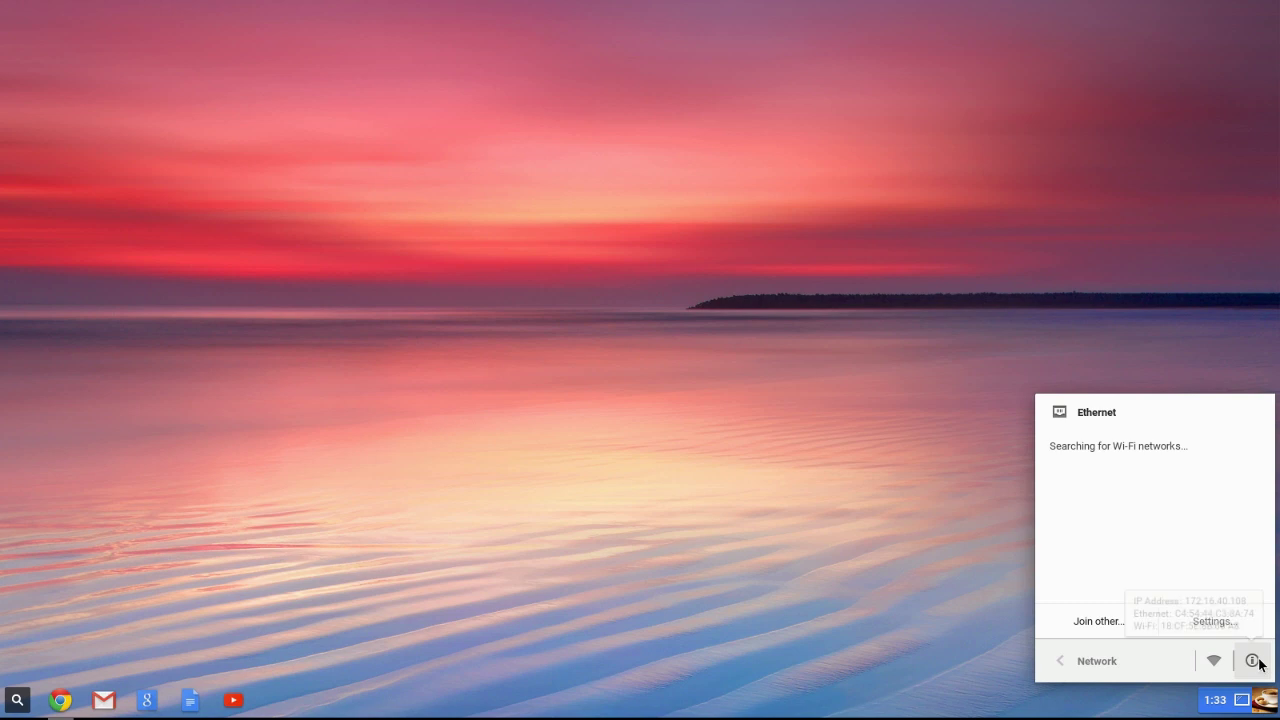
{"action": "left_click", "coordinate": [1178, 537]}
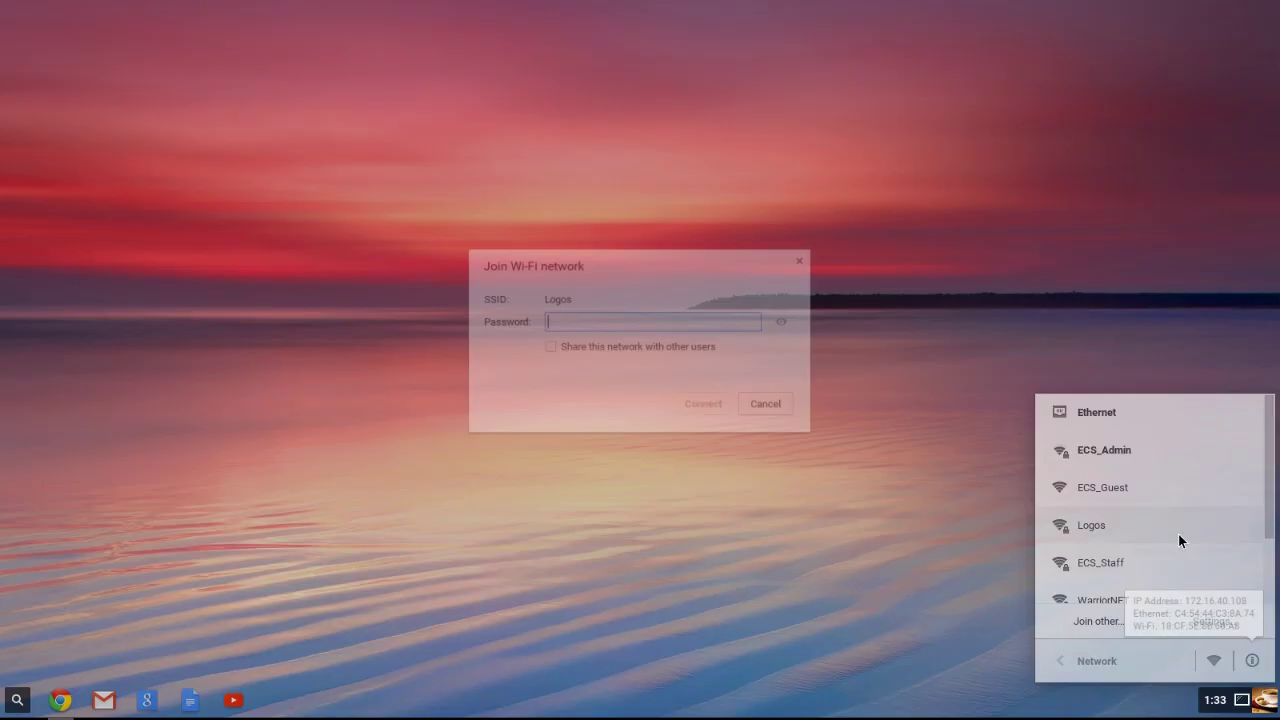
{"action": "left_click", "coordinate": [768, 406]}
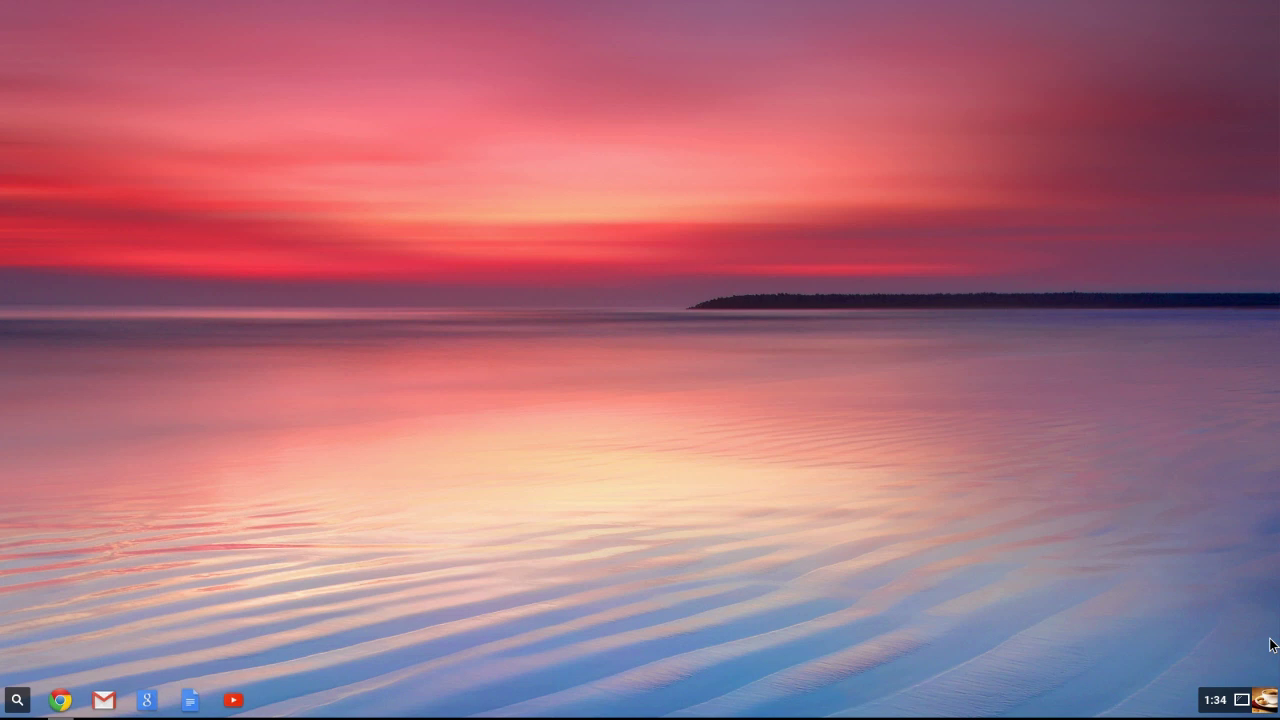
Switch Wi-Fi off from the network list and return to the main status menu
{"action": "left_click", "coordinate": [1229, 697]}
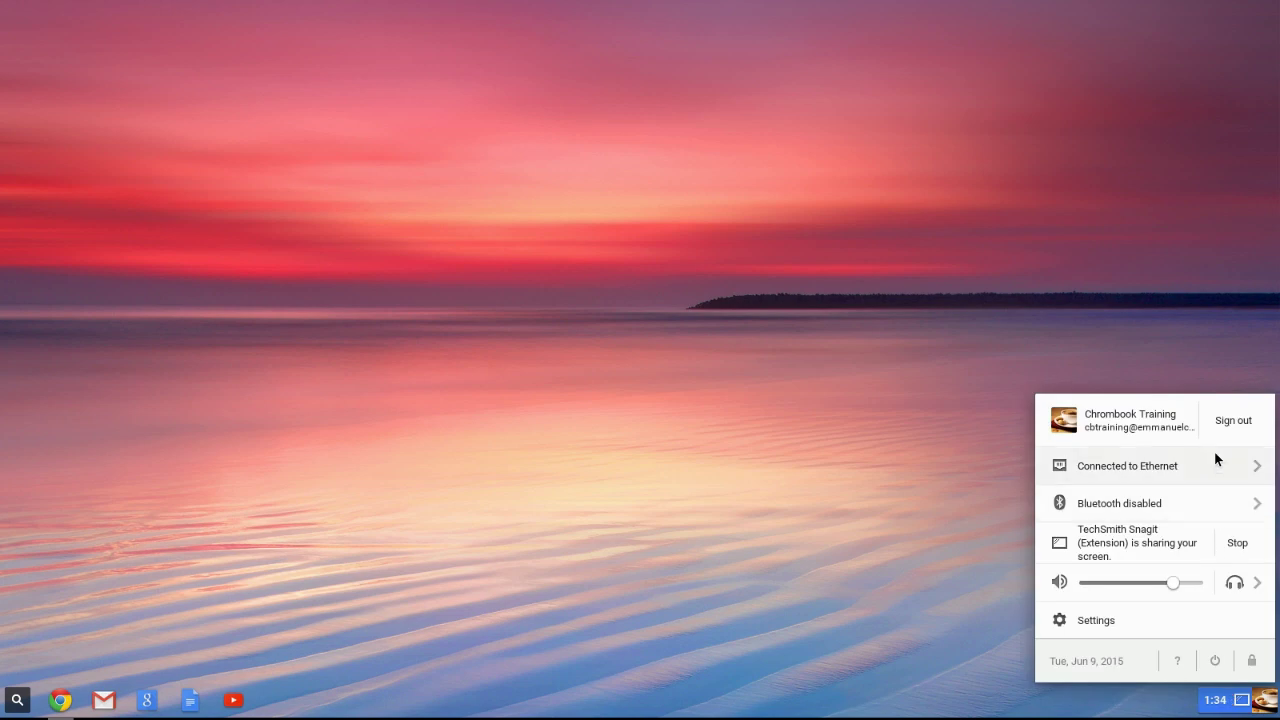
{"action": "left_click", "coordinate": [1214, 452]}
{"action": "left_click", "coordinate": [1214, 661]}
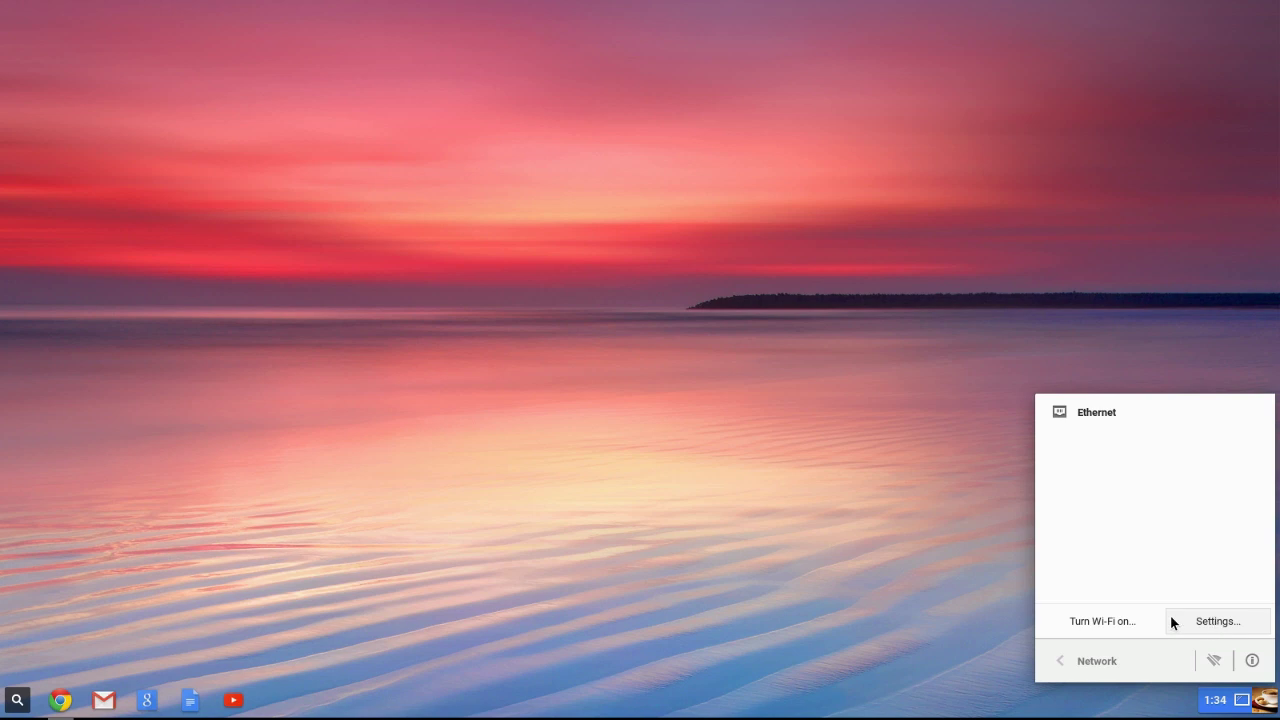
{"action": "left_click", "coordinate": [1100, 658]}
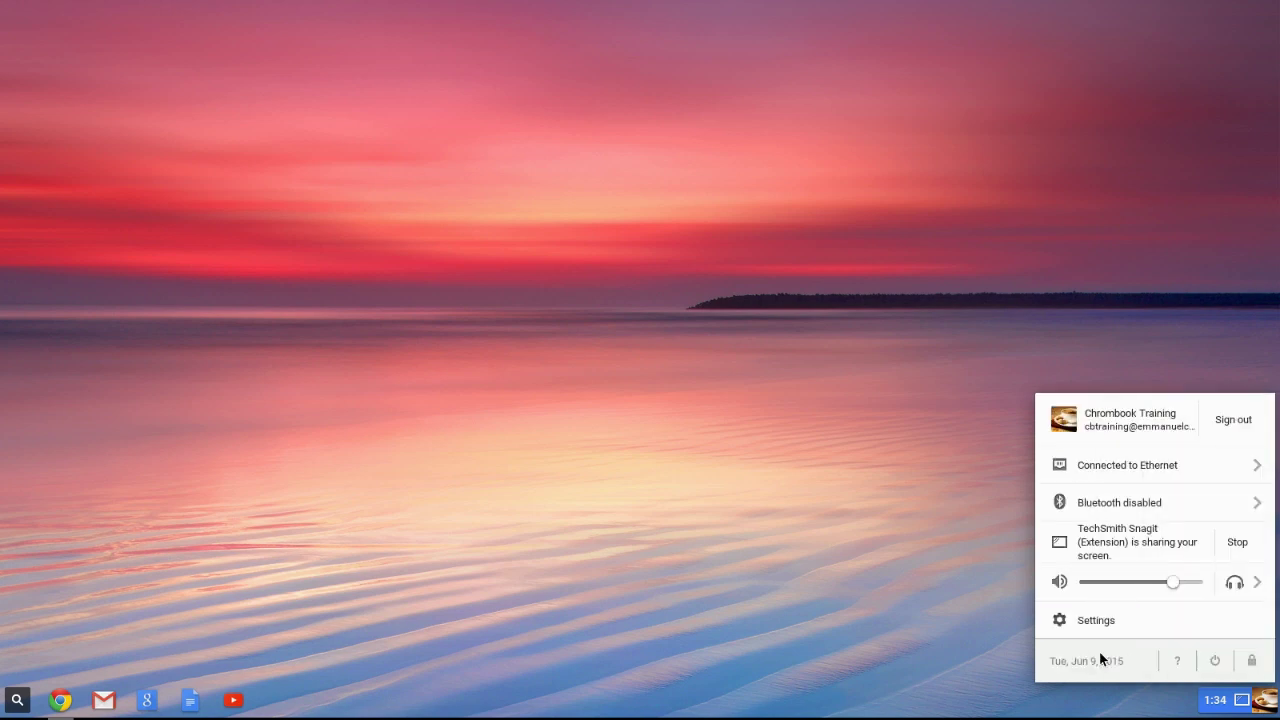
{"action": "left_click", "coordinate": [1135, 505]}
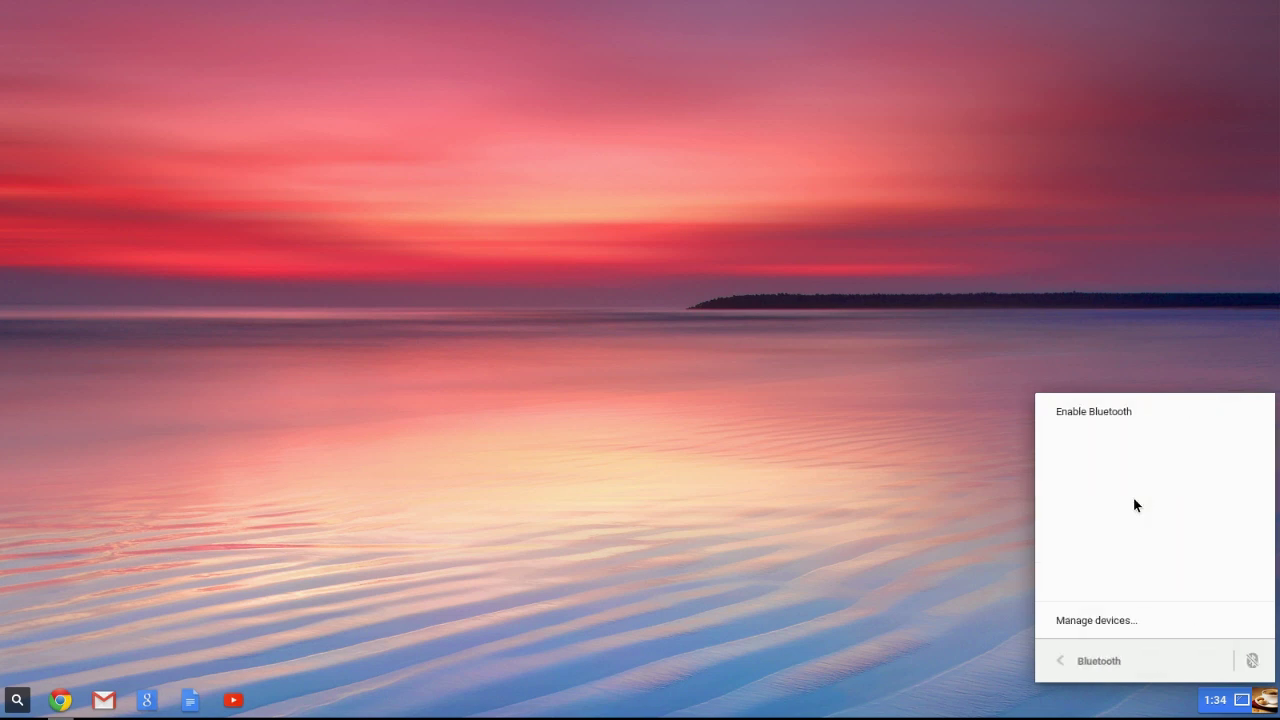
{"action": "left_click", "coordinate": [1084, 661]}
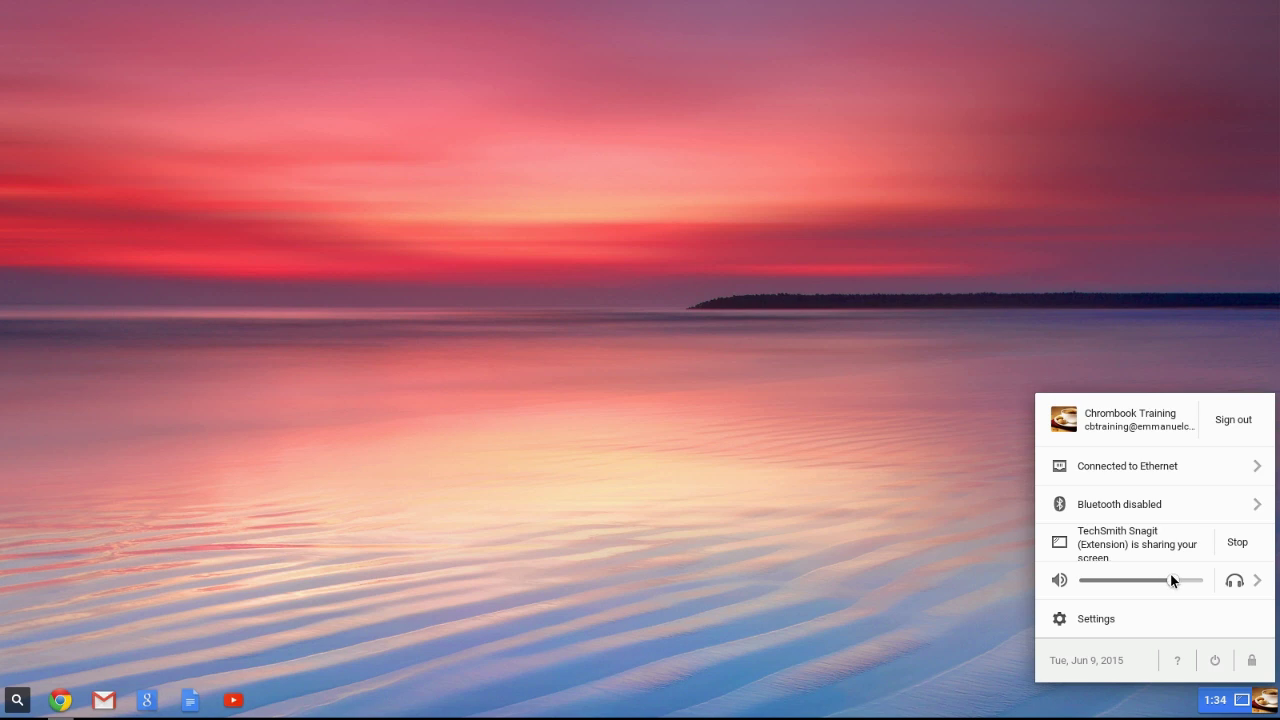
{"action": "mouse_move", "coordinate": [1173, 581]}
{"action": "left_mouse_down"}
{"action": "mouse_move", "coordinate": [1124, 580]}
{"action": "mouse_move", "coordinate": [1159, 581]}
{"action": "left_mouse_up"}
{"action": "mouse_move", "coordinate": [1166, 582]}
{"action": "left_mouse_down"}
{"action": "mouse_move", "coordinate": [1110, 577]}
{"action": "mouse_move", "coordinate": [1174, 585]}
{"action": "left_mouse_up"}
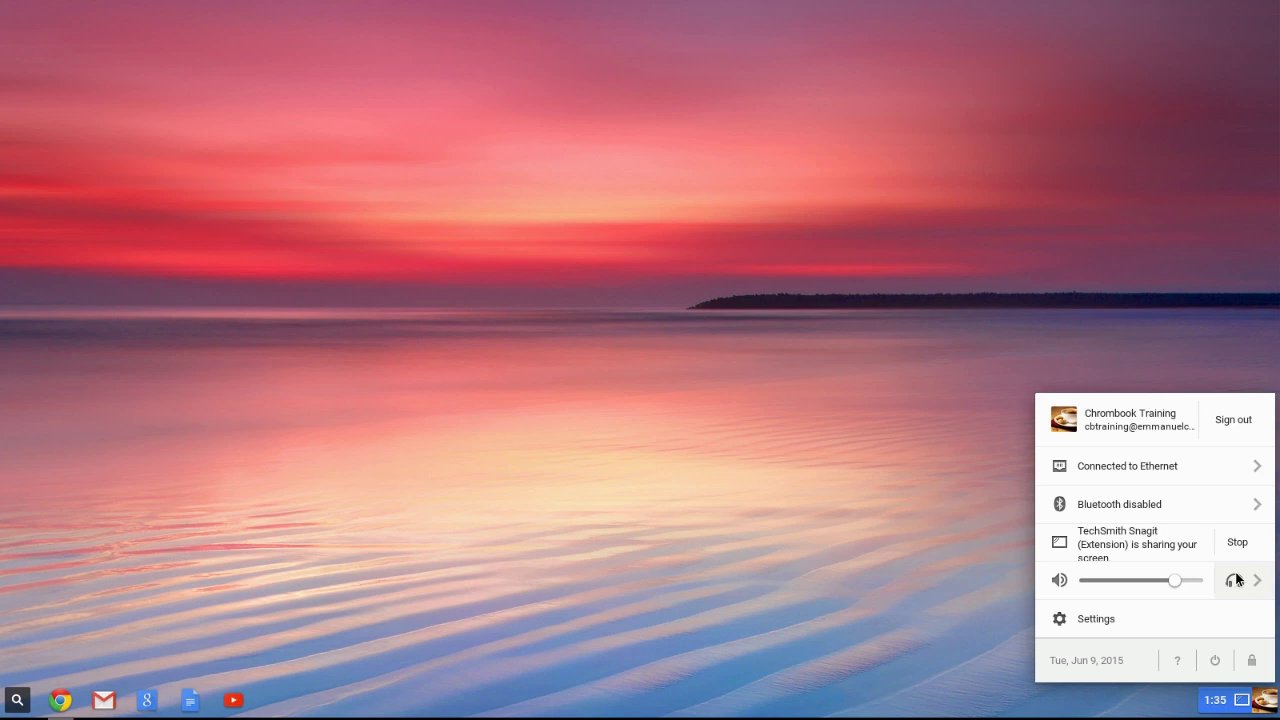
{"action": "left_click", "coordinate": [1237, 579]}
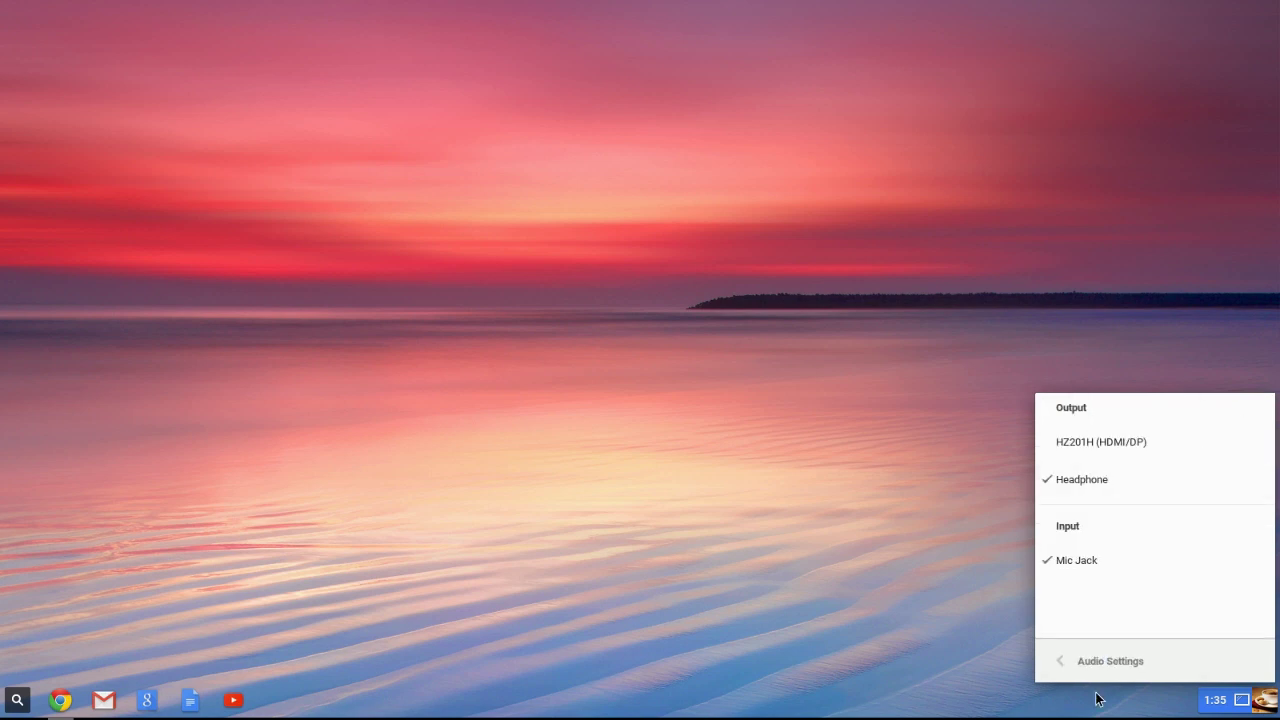
{"action": "left_click", "coordinate": [1066, 660]}
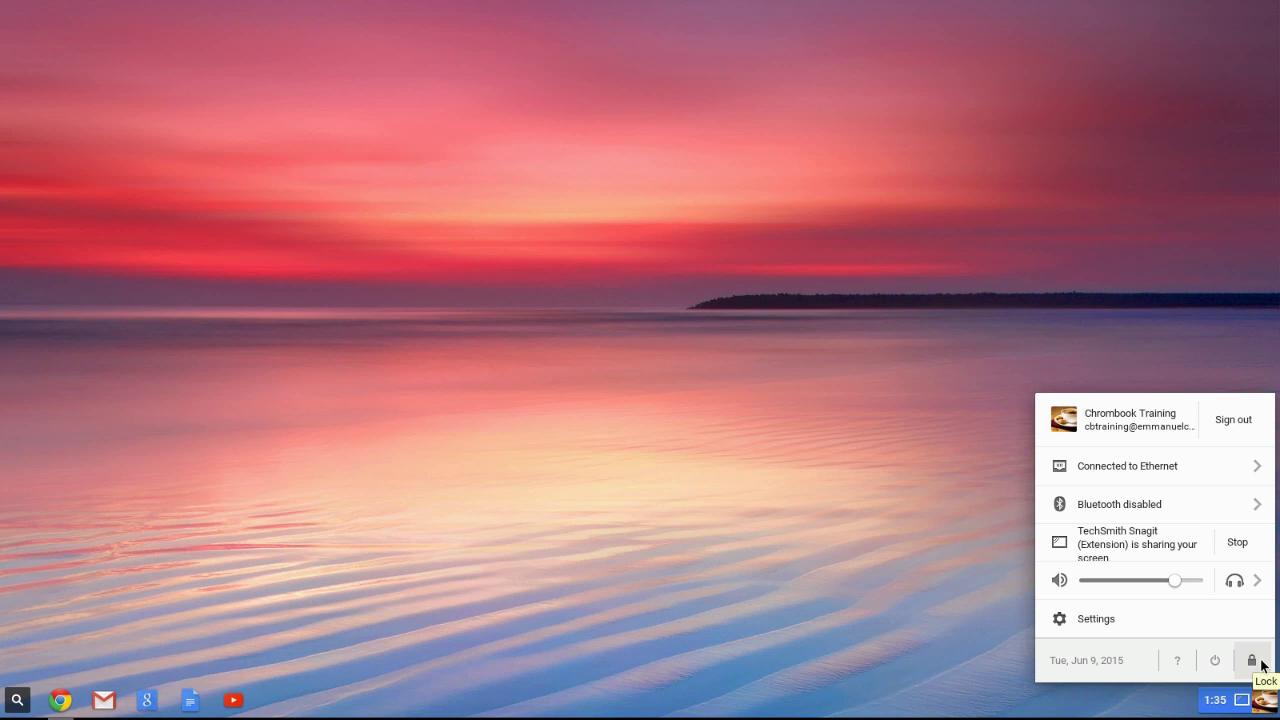
Open Settings from the system status menu
{"action": "left_click", "coordinate": [1218, 614]}
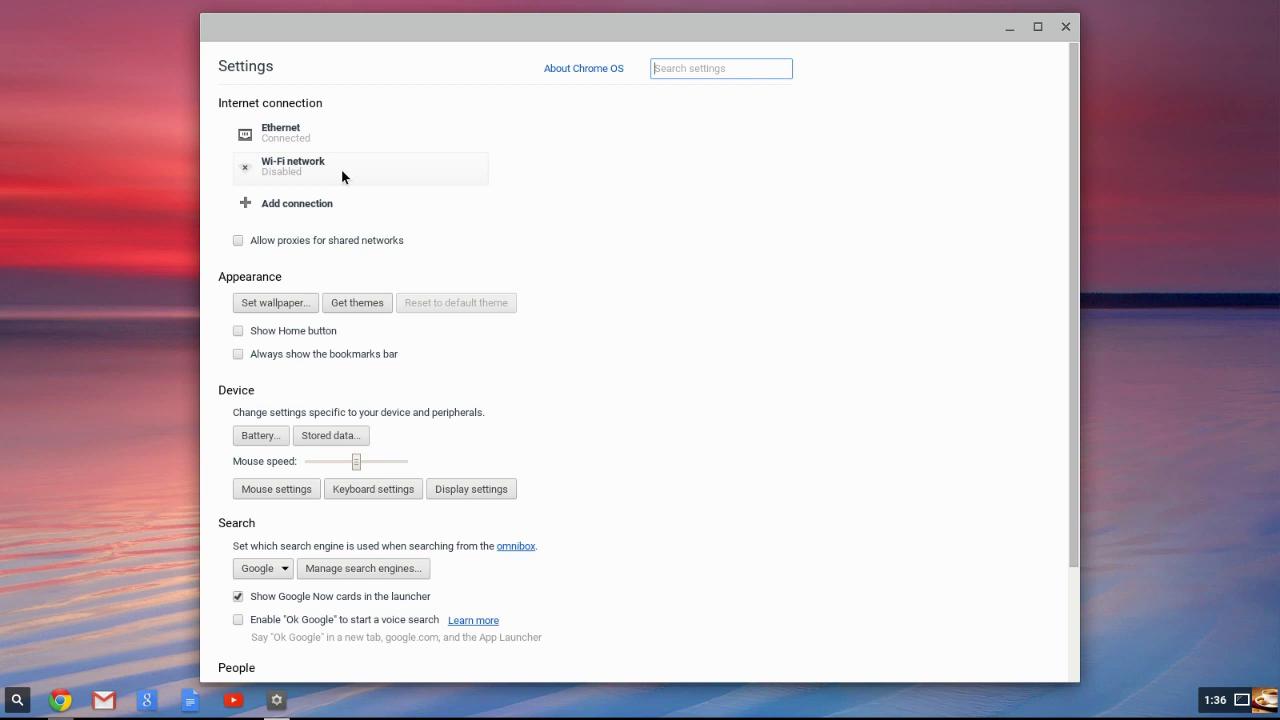
Pick the teal-and-yellow geometric wallpaper, view the Custom images, and close the picker
{"action": "left_click", "coordinate": [270, 302]}
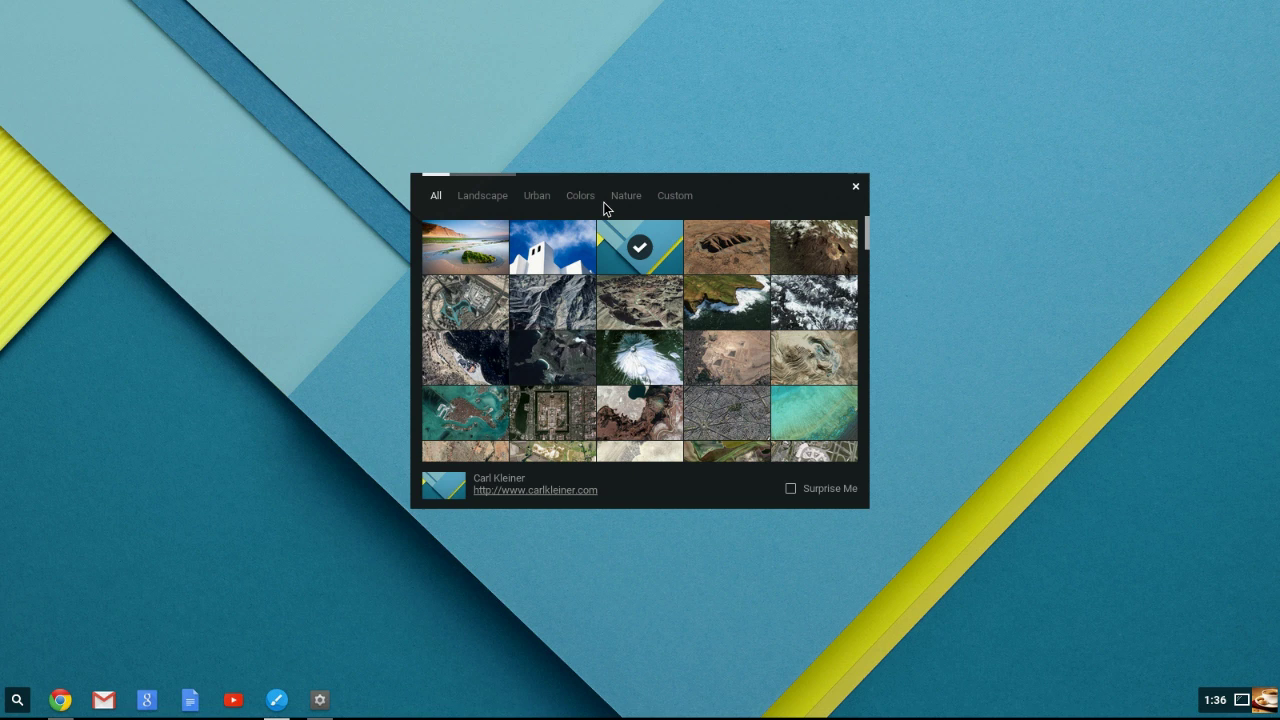
{"action": "left_click", "coordinate": [669, 196]}
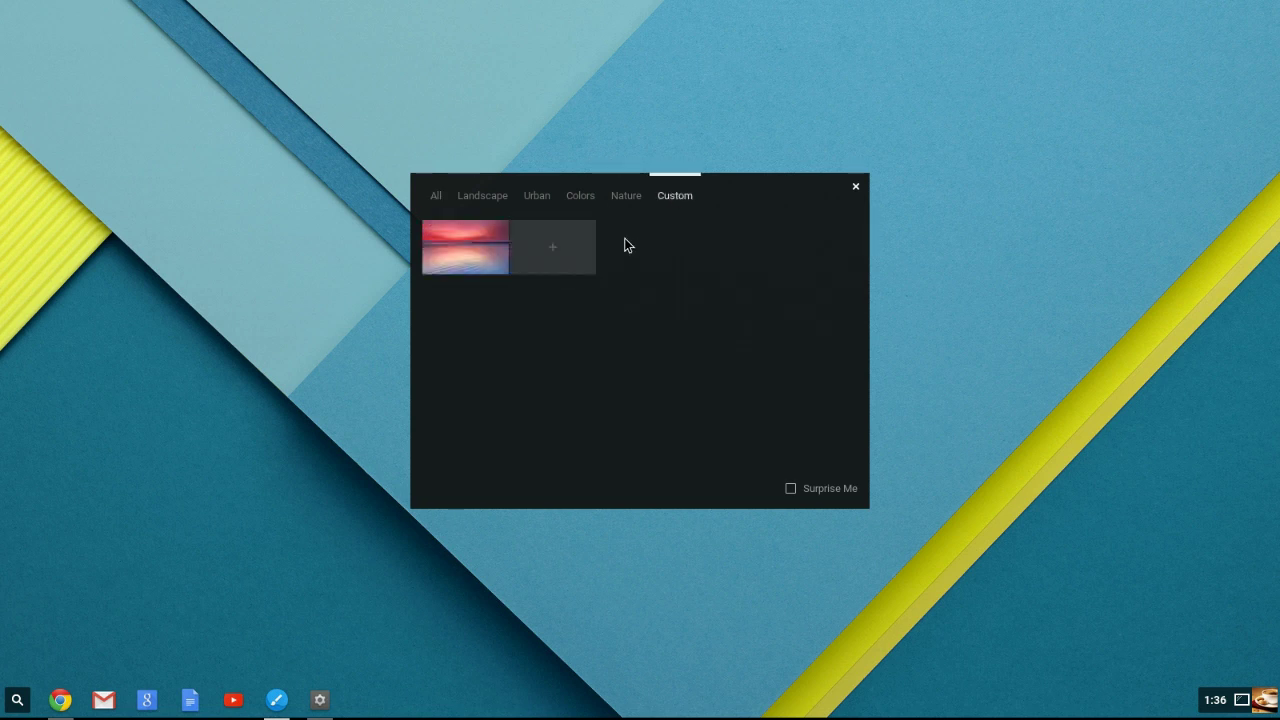
{"action": "left_click", "coordinate": [855, 189]}
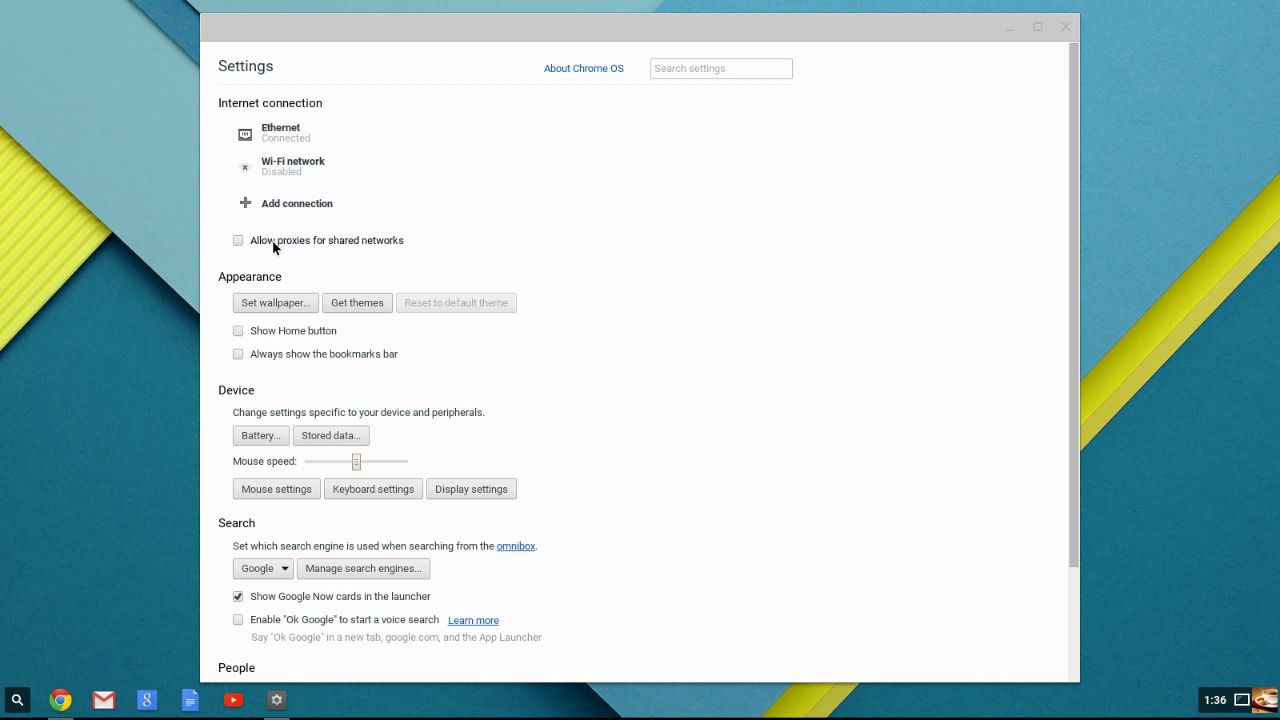
{"action": "left_click", "coordinate": [266, 332]}
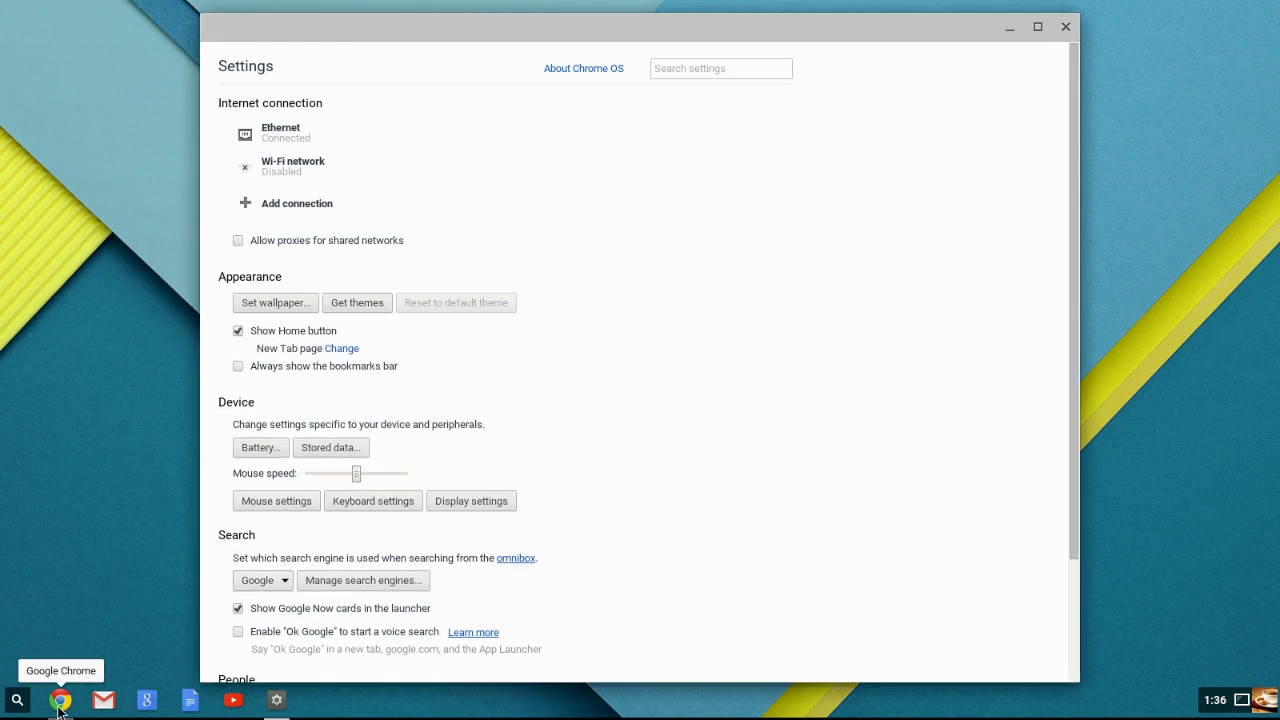
{"action": "left_click", "coordinate": [238, 331]}
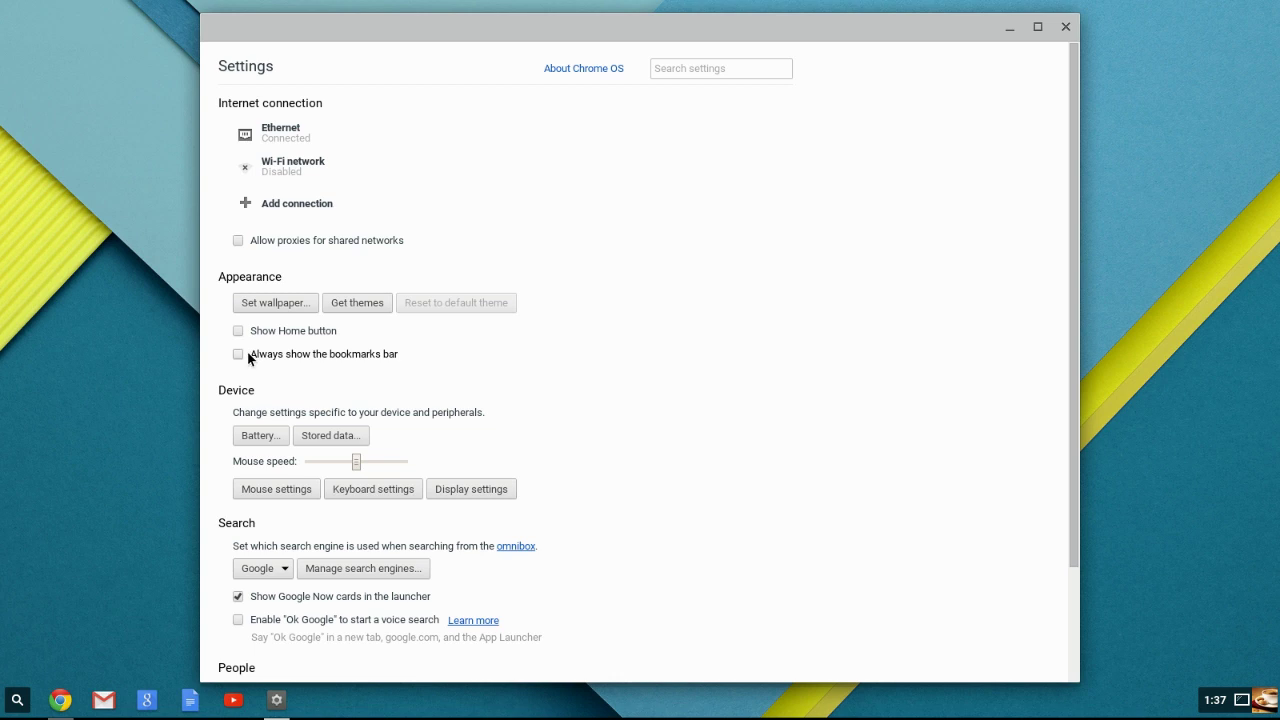
Scroll Settings down to the Appearance, Device, Search and People sections
{"action": "scroll", "coordinate": [270, 445], "scroll_direction": "down", "scroll_amount": 3}
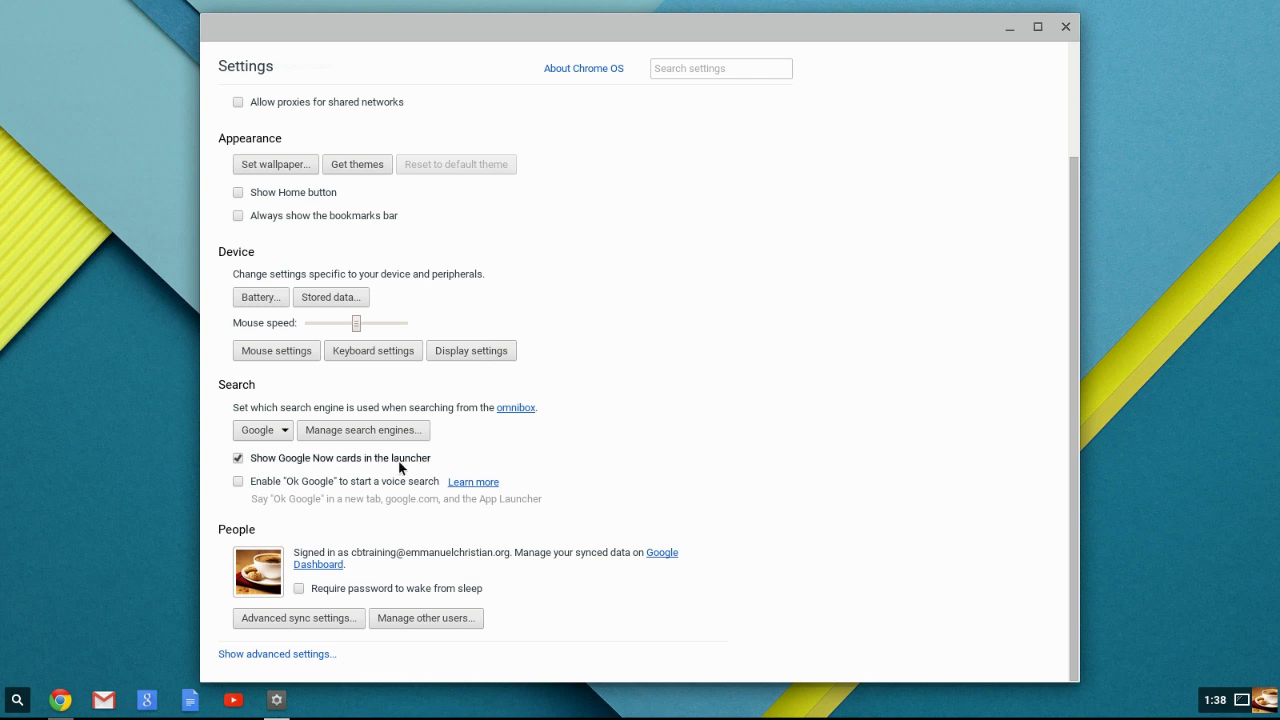
Keep Google as search engine, then open a new Chrome window from the shelf and move it aside
{"action": "left_click", "coordinate": [272, 432]}
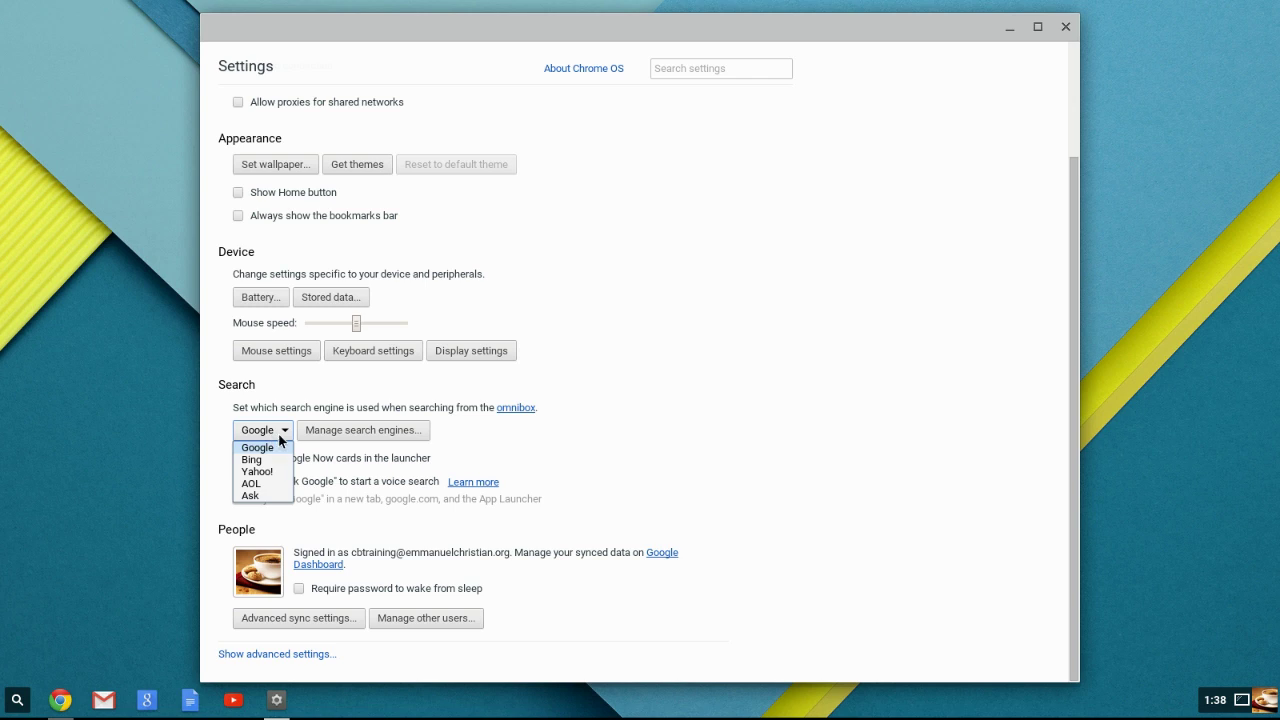
{"action": "left_click", "coordinate": [280, 437]}
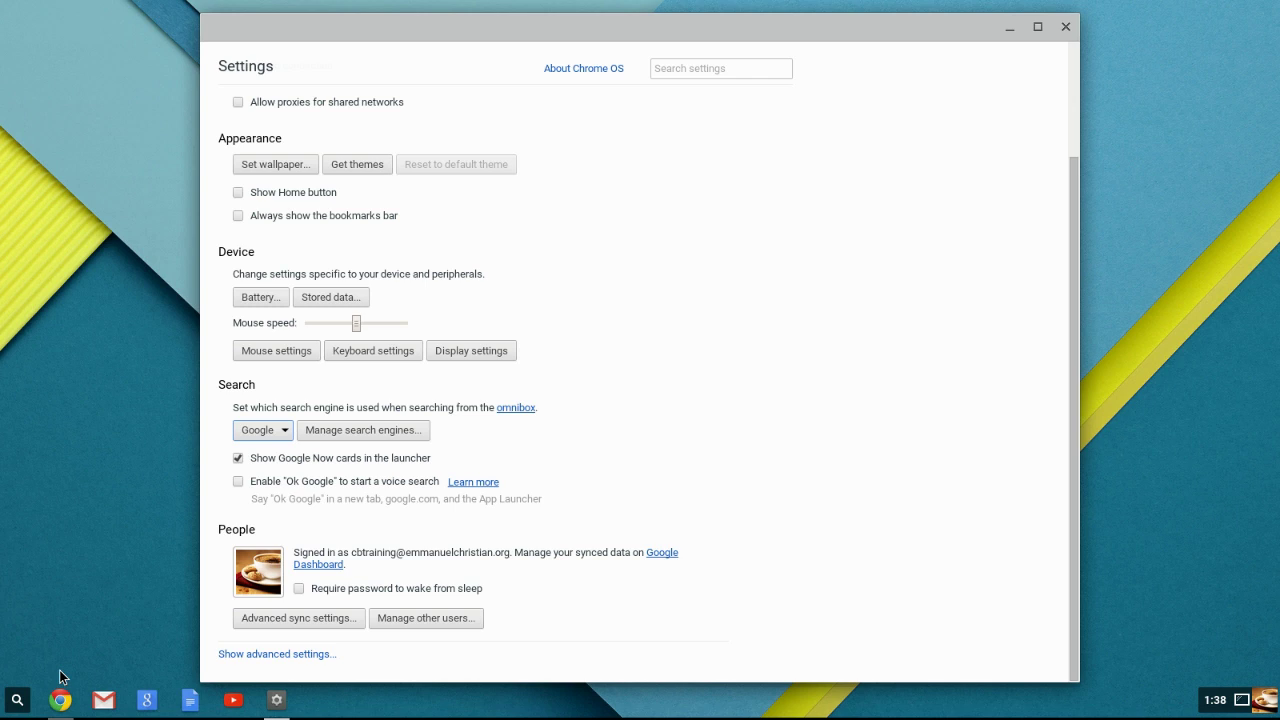
{"action": "right_click", "coordinate": [62, 704]}
{"action": "left_click", "coordinate": [112, 590]}
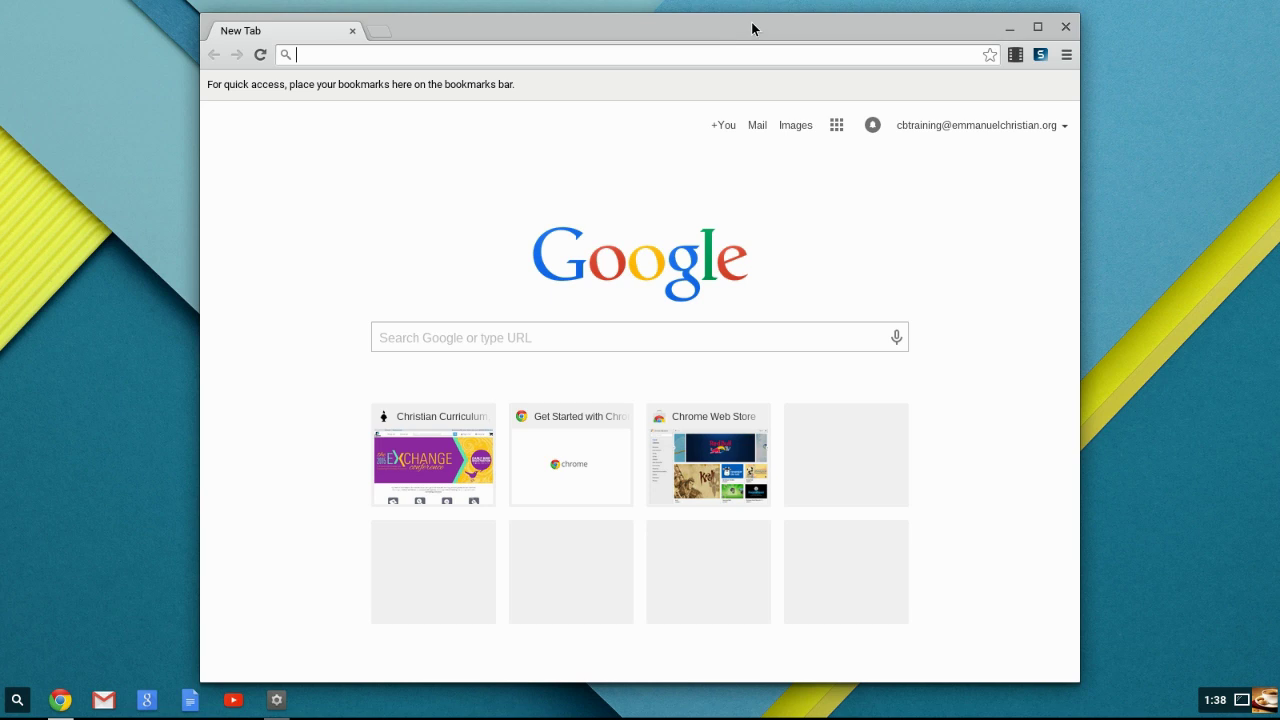
{"action": "left_click_drag", "start_coordinate": [755, 28], "coordinate": [809, 40]}
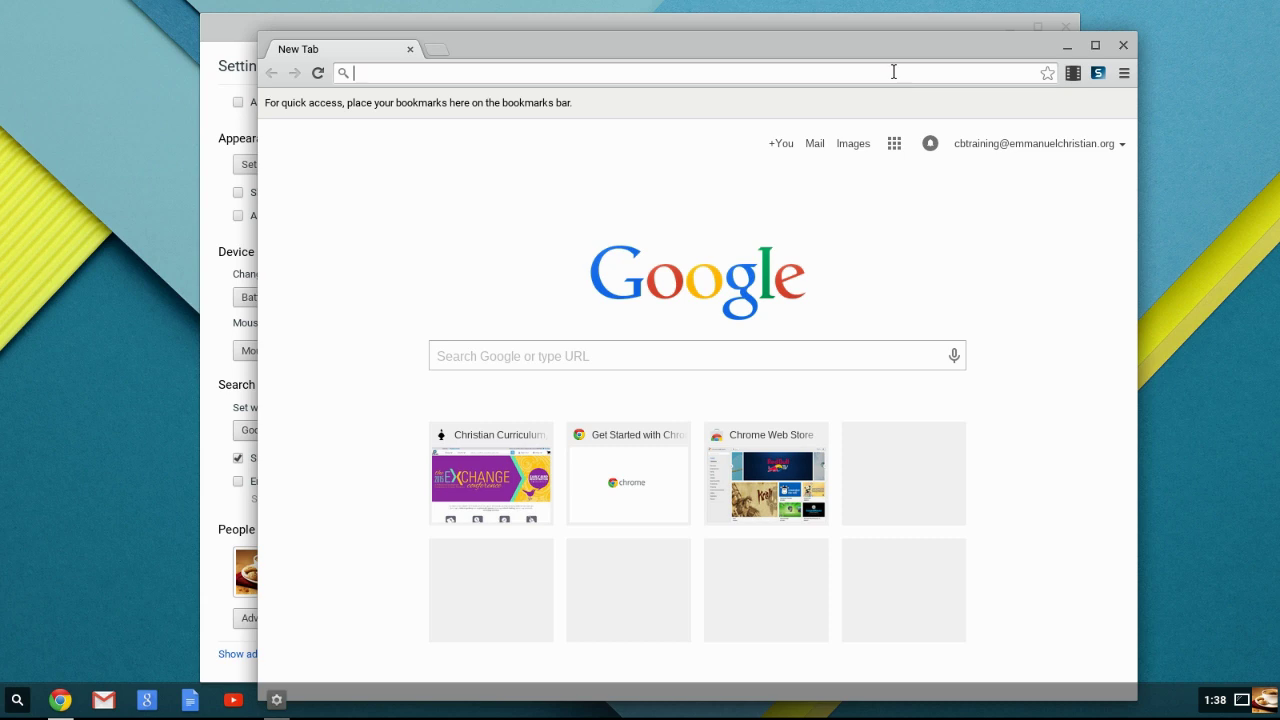
Close the New Tab window and leave Google selected in the search engine dropdown
{"action": "left_click", "coordinate": [1123, 45]}
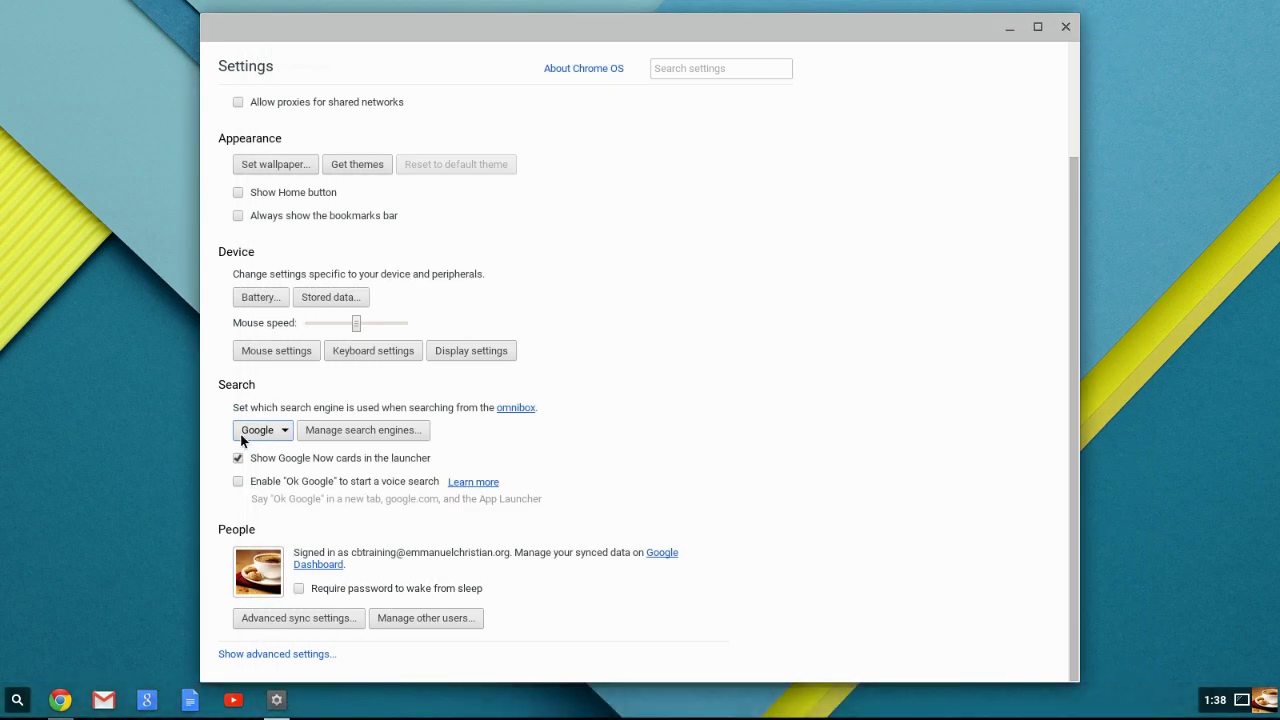
{"action": "left_click", "coordinate": [272, 436]}
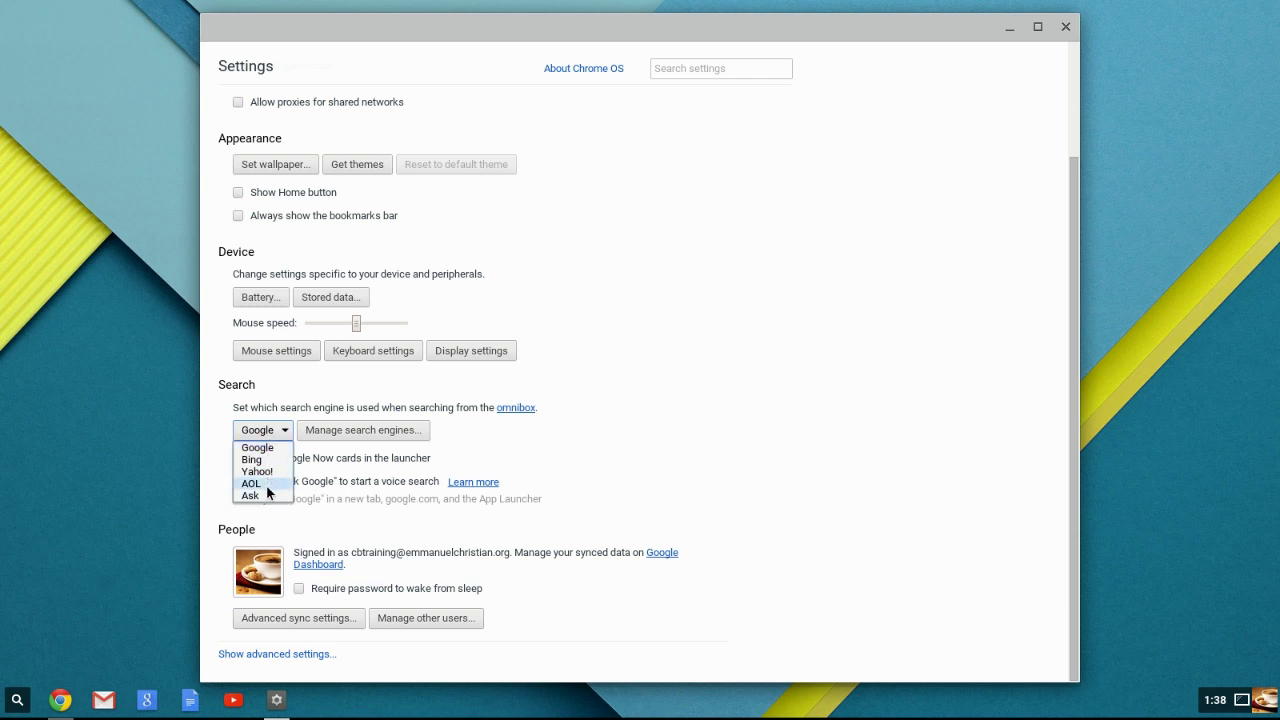
{"action": "left_click", "coordinate": [640, 439]}
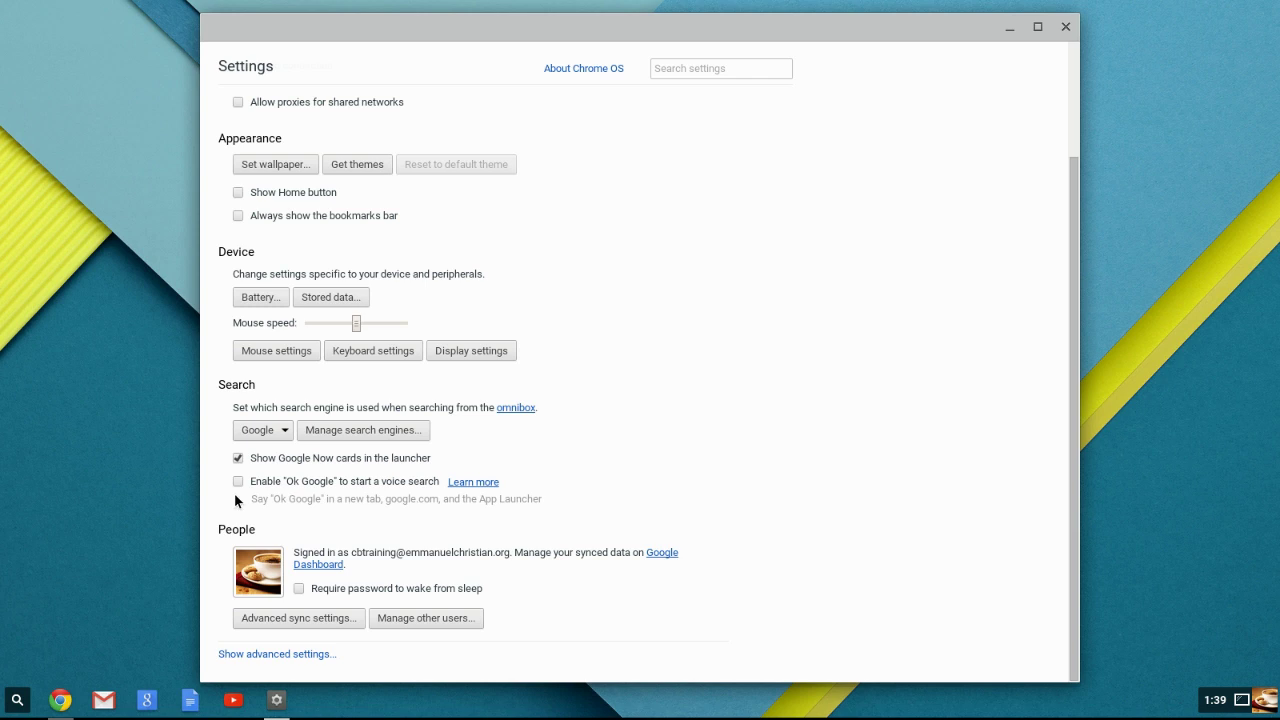
{"action": "mouse_move", "coordinate": [239, 560]}
{"action": "left_click", "coordinate": [260, 574]}
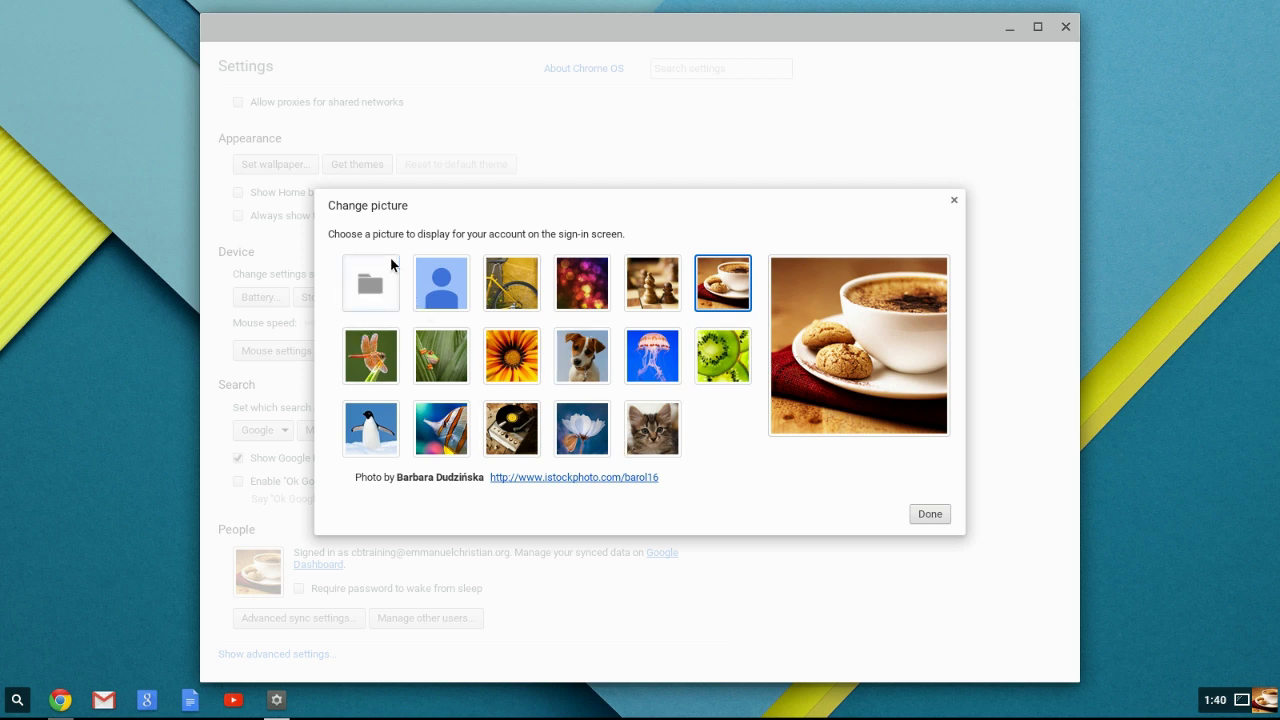
{"action": "left_click", "coordinate": [930, 516]}
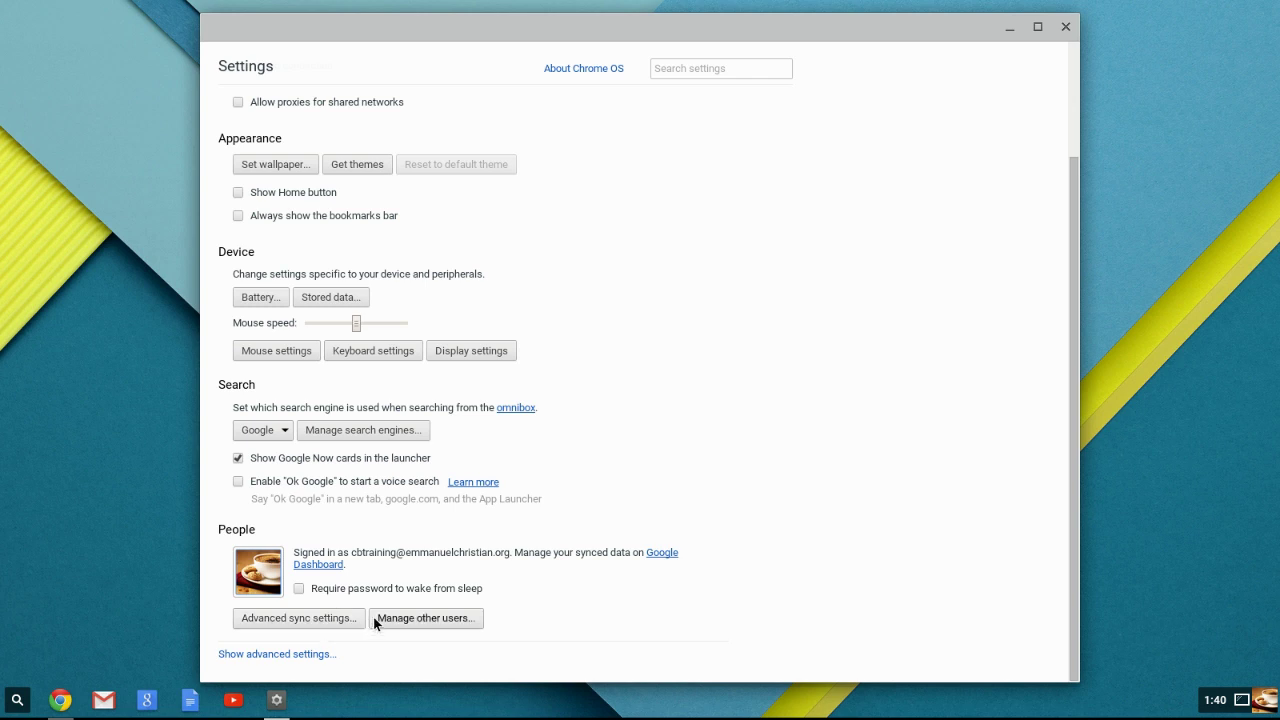
{"action": "left_click", "coordinate": [307, 619]}
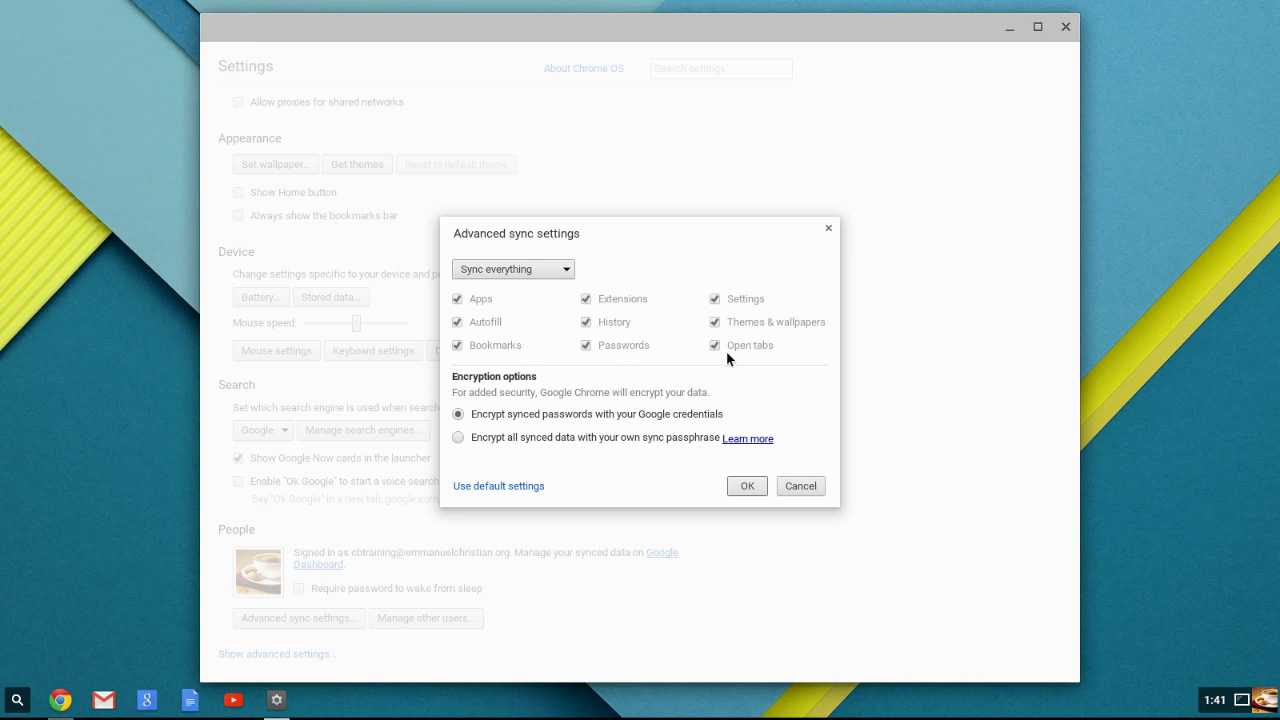
{"action": "left_click", "coordinate": [547, 268]}
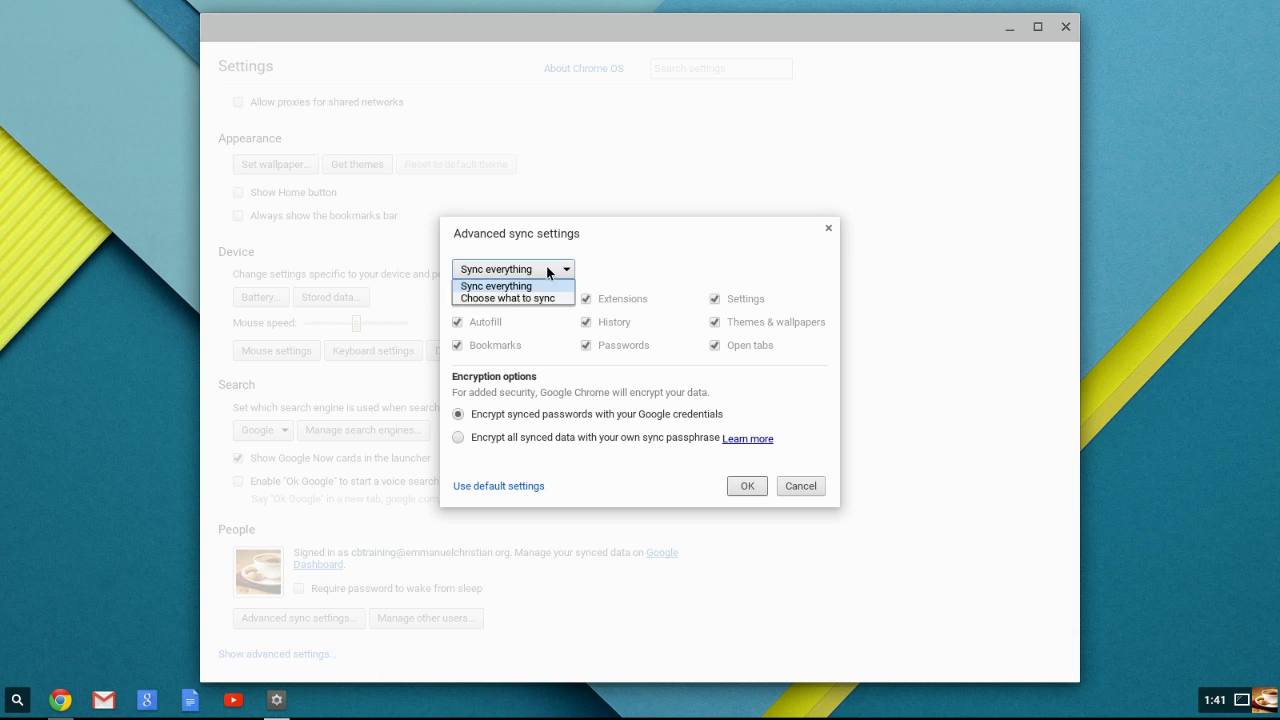
{"action": "left_click", "coordinate": [798, 486]}
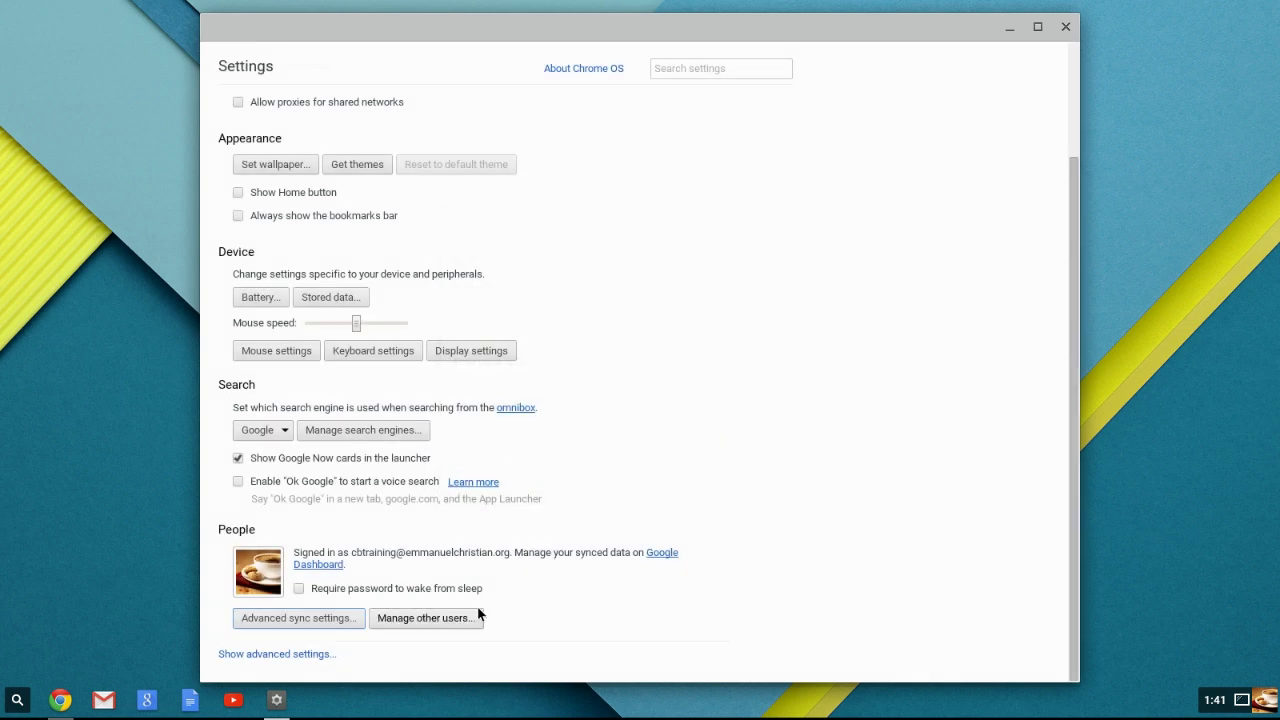
Expand the advanced settings and scroll through Date and time down to Privacy
{"action": "left_click", "coordinate": [296, 653]}
{"action": "scroll", "coordinate": [420, 640], "scroll_direction": "down", "scroll_amount": 10}
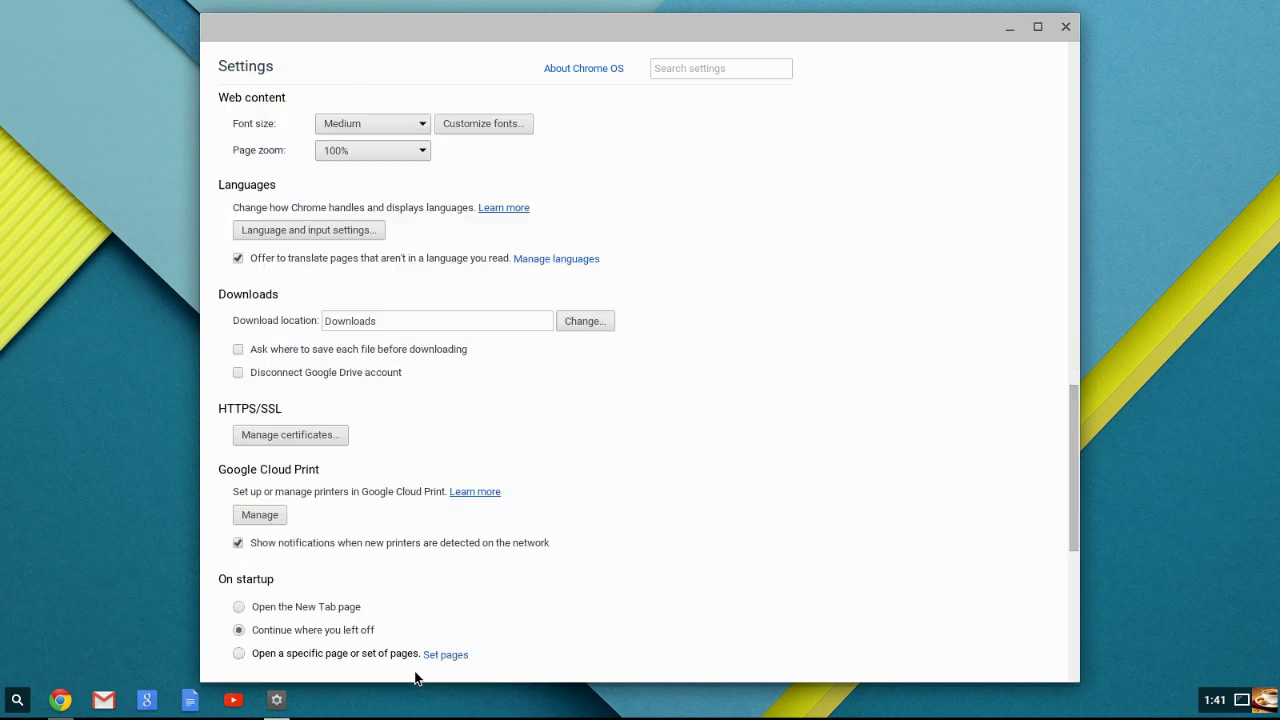
{"action": "scroll", "coordinate": [426, 525], "scroll_direction": "up", "scroll_amount": 4}
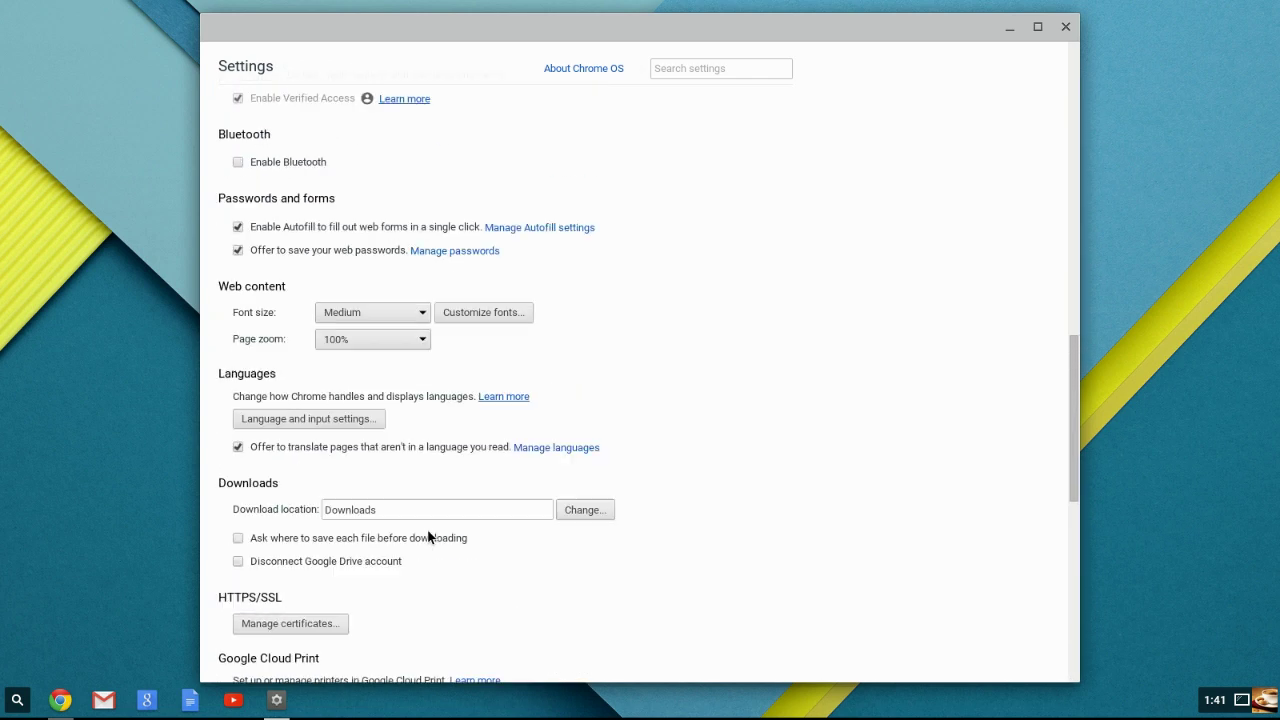
{"action": "scroll", "coordinate": [427, 530], "scroll_direction": "up", "scroll_amount": 2}
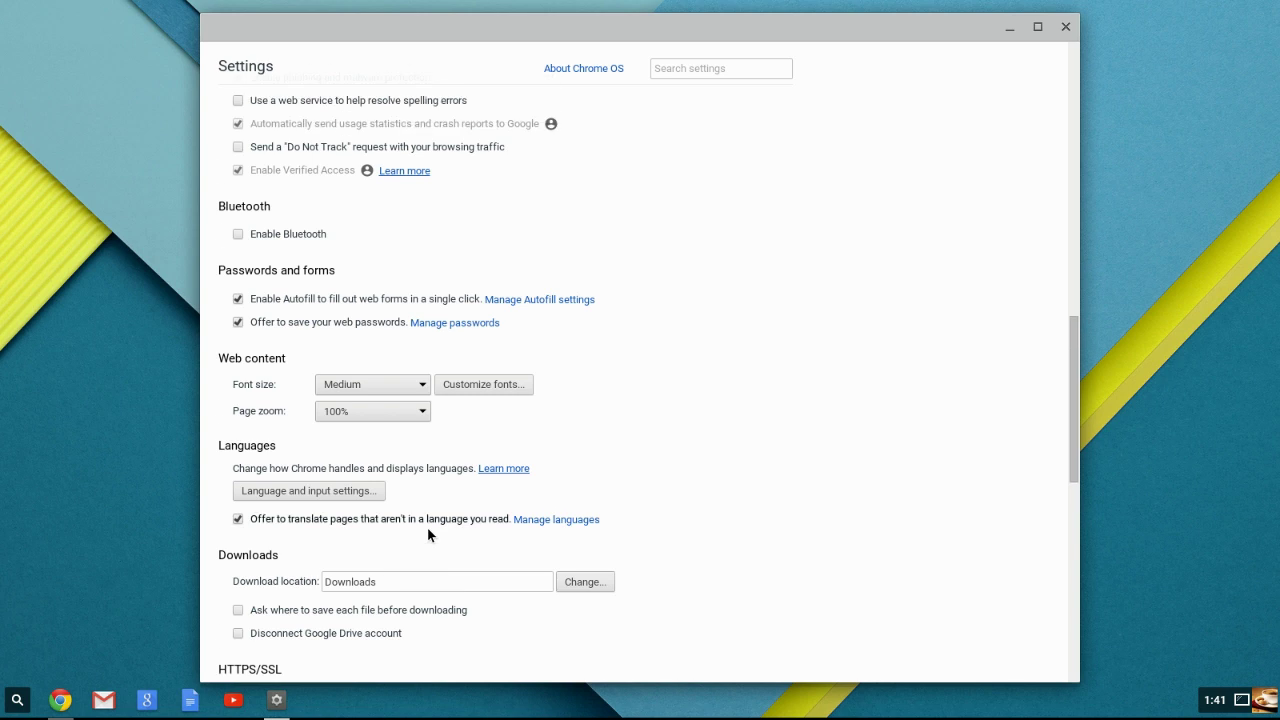
{"action": "scroll", "coordinate": [427, 530], "scroll_direction": "up", "scroll_amount": 10}
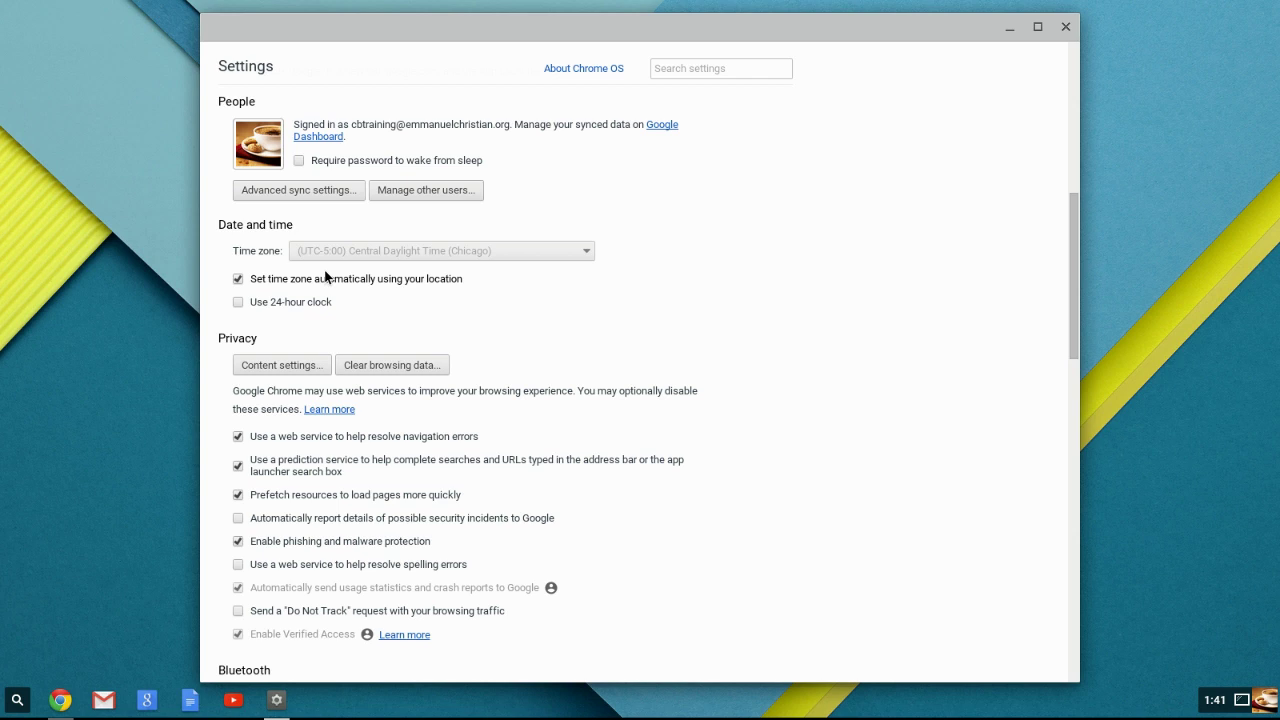
{"action": "scroll", "coordinate": [325, 277], "scroll_direction": "down", "scroll_amount": 2}
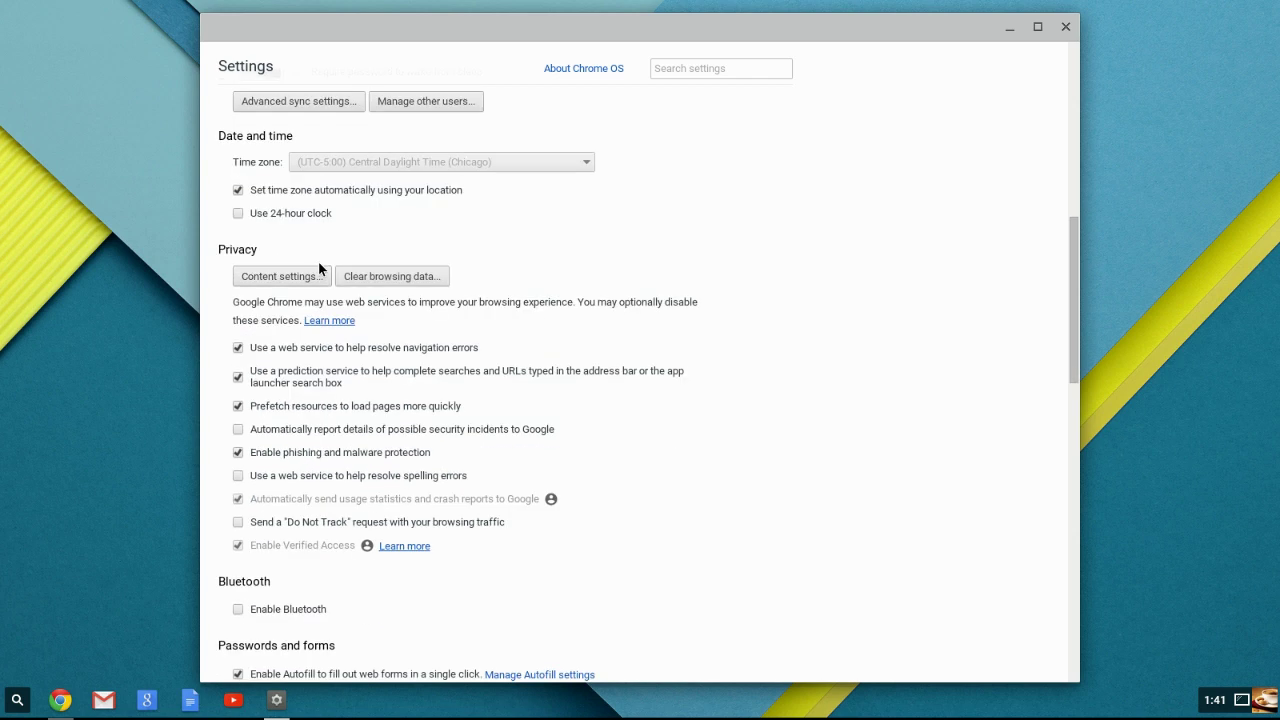
{"action": "scroll", "coordinate": [320, 262], "scroll_direction": "down", "scroll_amount": 1}
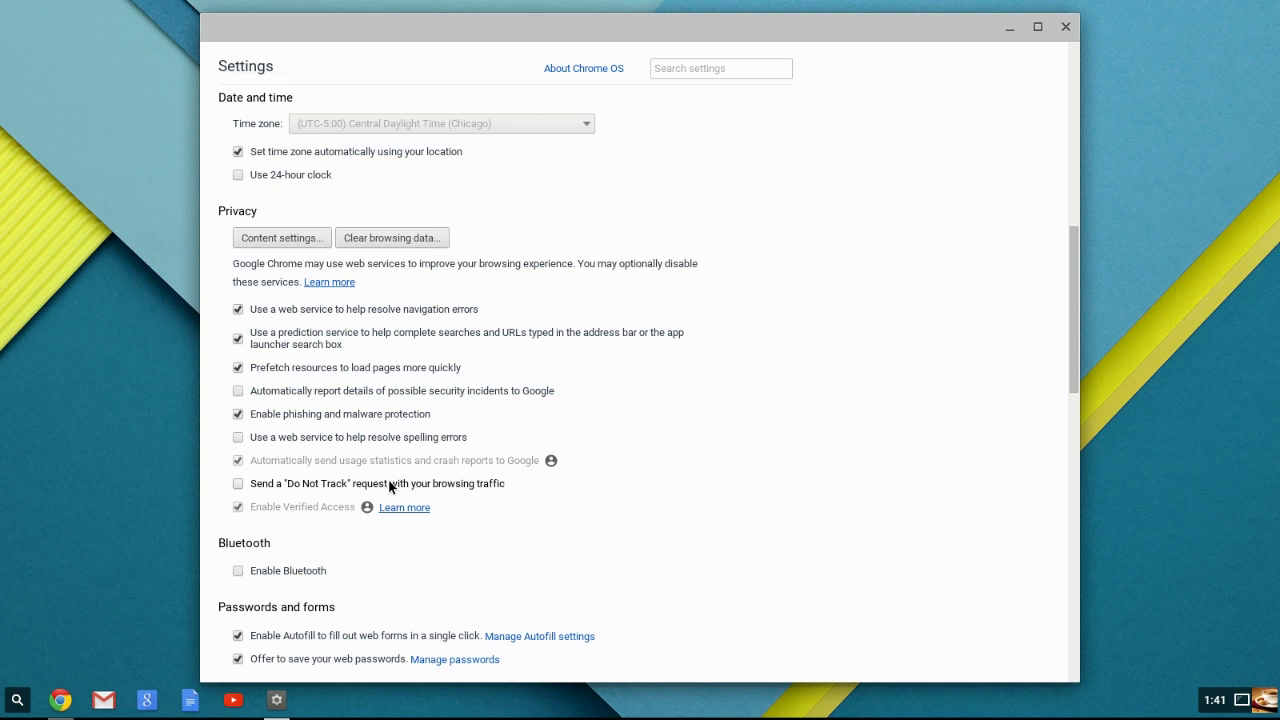
Tick Send a 'Do Not Track' request and accept the confirmation prompt
{"action": "left_click", "coordinate": [244, 483]}
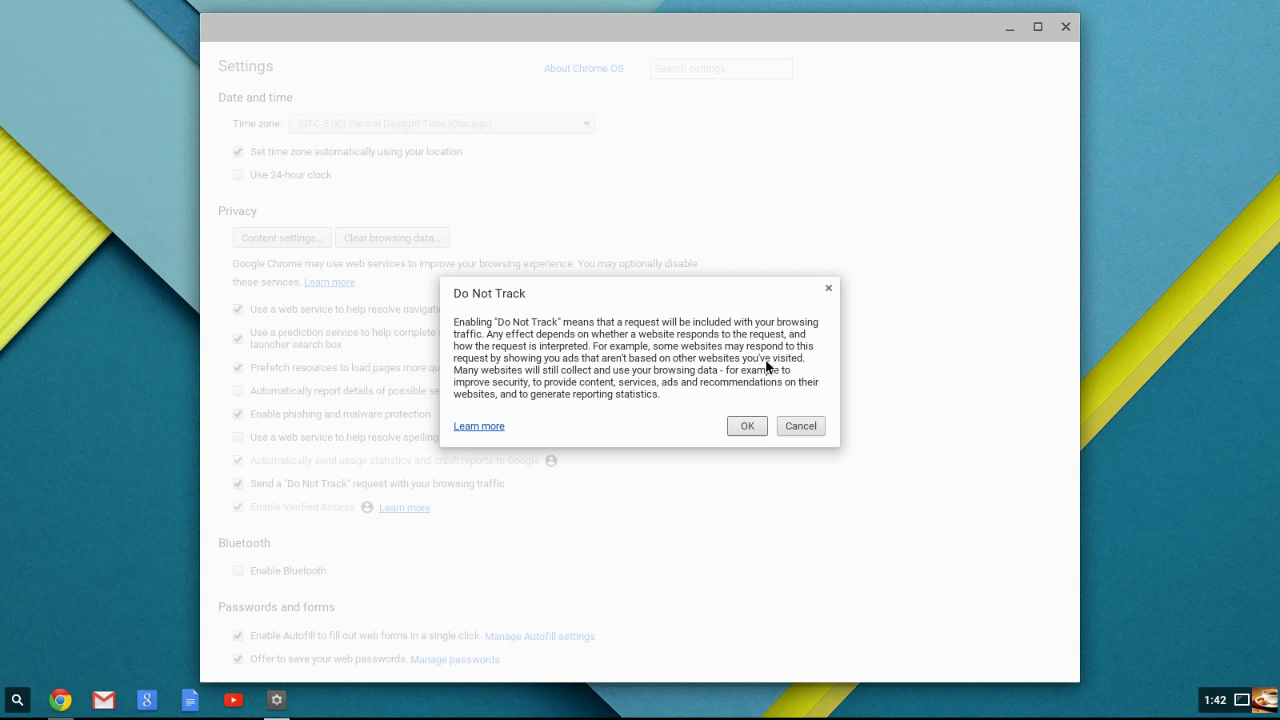
{"action": "left_click", "coordinate": [747, 426]}
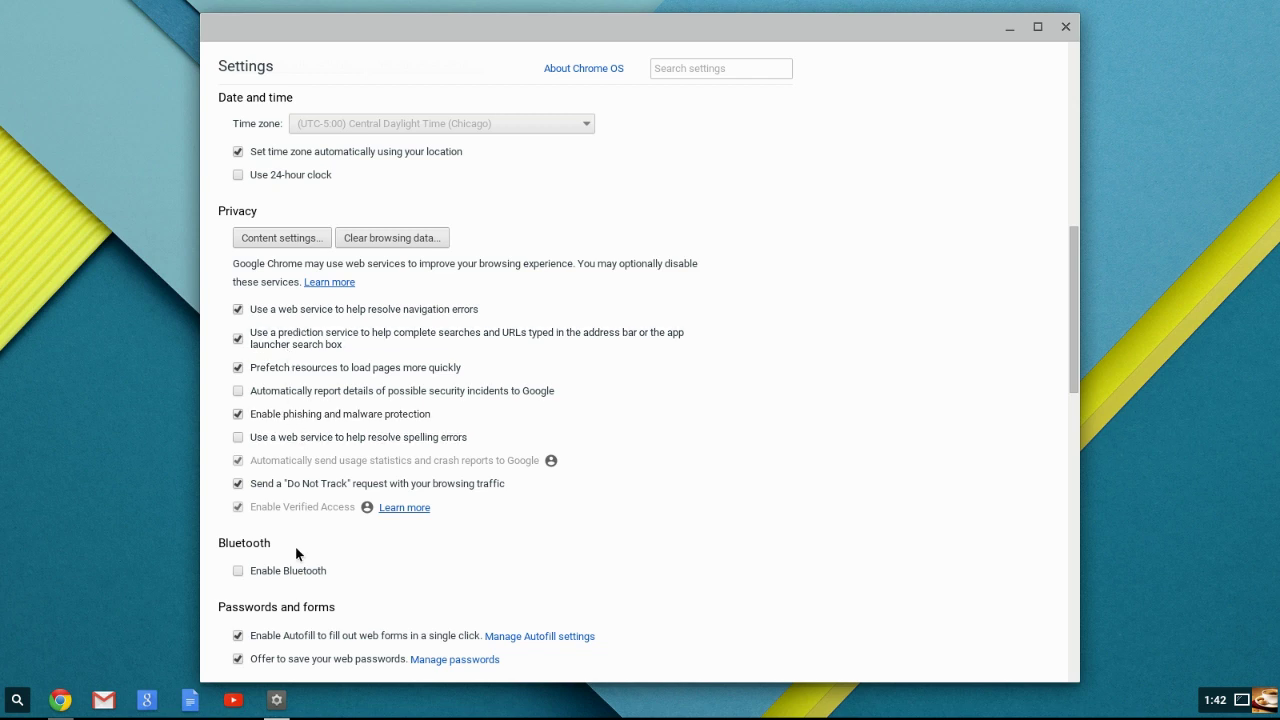
{"action": "scroll", "coordinate": [288, 550], "scroll_direction": "down", "scroll_amount": 3}
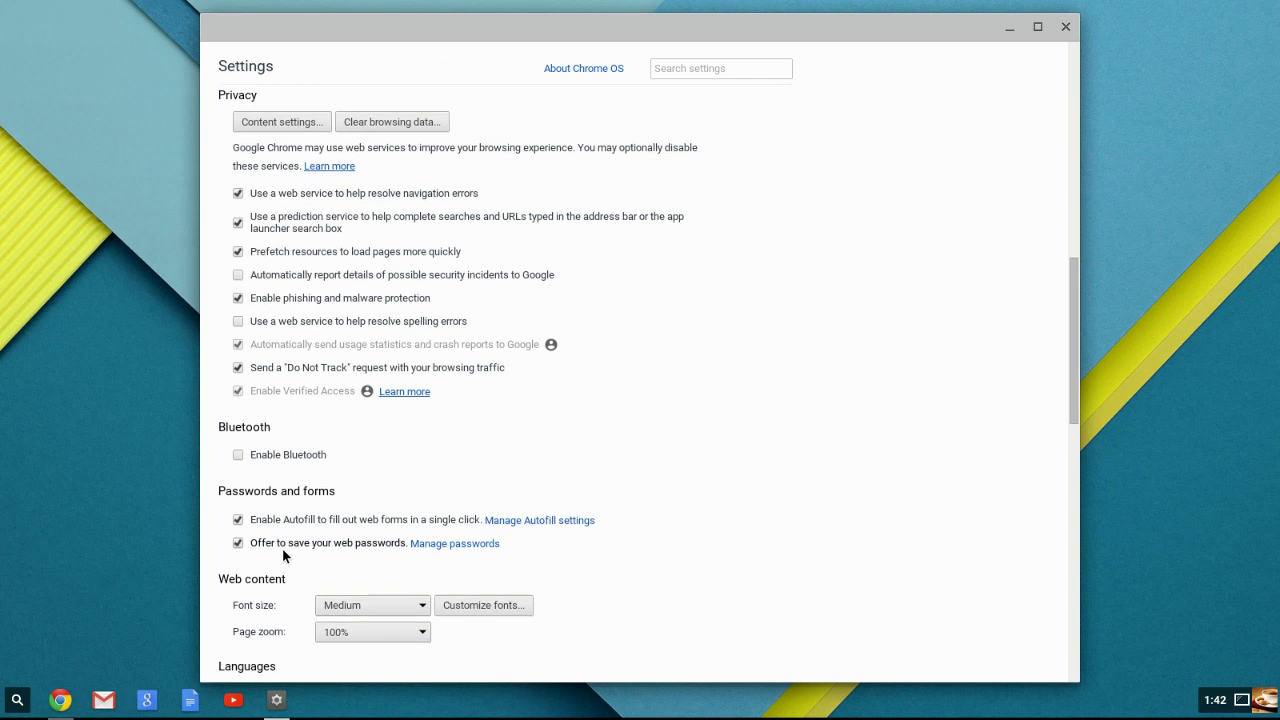
{"action": "scroll", "coordinate": [282, 548], "scroll_direction": "down", "scroll_amount": 3}
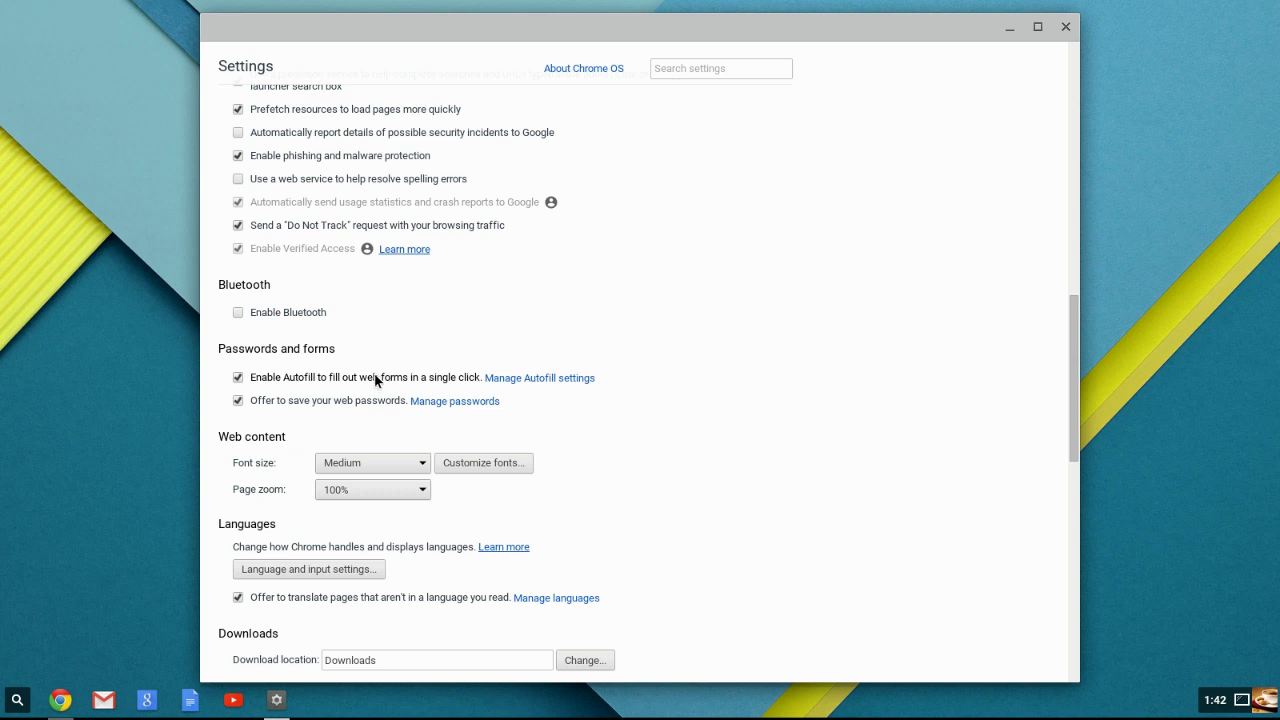
{"action": "scroll", "coordinate": [366, 383], "scroll_direction": "down", "scroll_amount": 4}
{"action": "scroll", "coordinate": [362, 393], "scroll_direction": "down", "scroll_amount": 1}
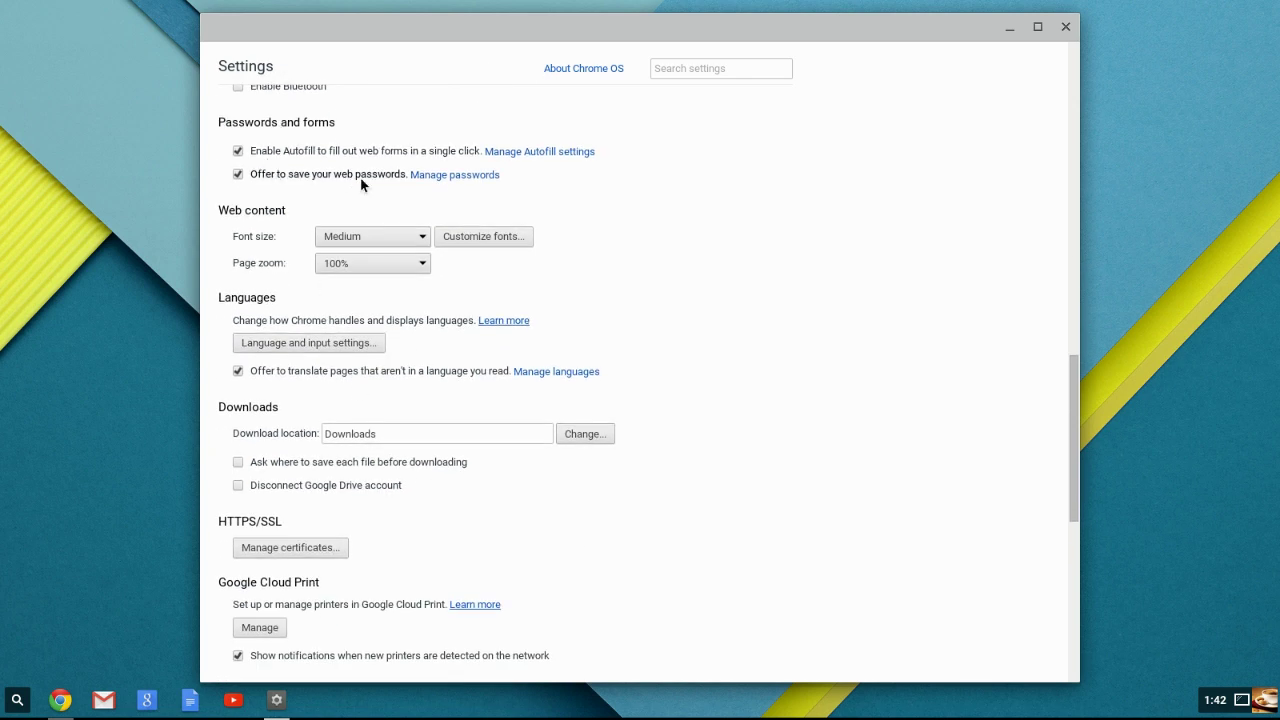
{"action": "scroll", "coordinate": [335, 260], "scroll_direction": "up", "scroll_amount": 10}
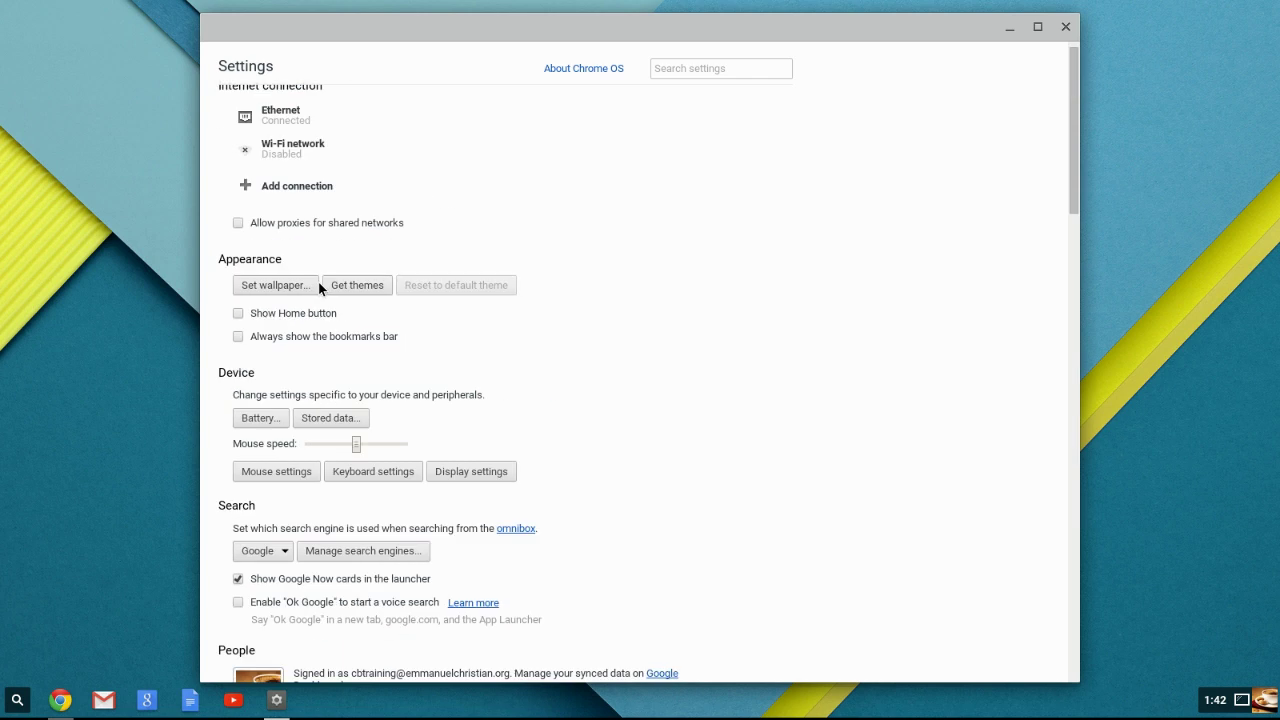
{"action": "scroll", "coordinate": [320, 287], "scroll_direction": "down", "scroll_amount": 2}
{"action": "scroll", "coordinate": [338, 510], "scroll_direction": "down", "scroll_amount": 2}
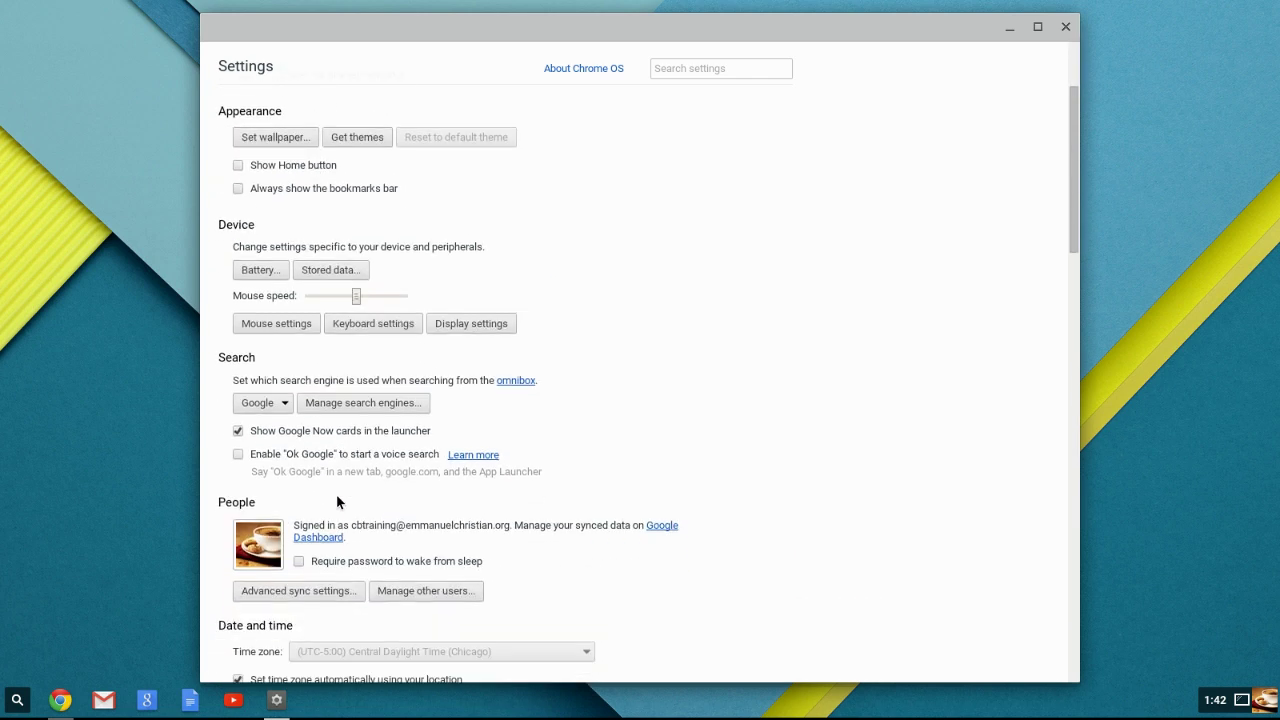
{"action": "scroll", "coordinate": [340, 505], "scroll_direction": "down", "scroll_amount": 8}
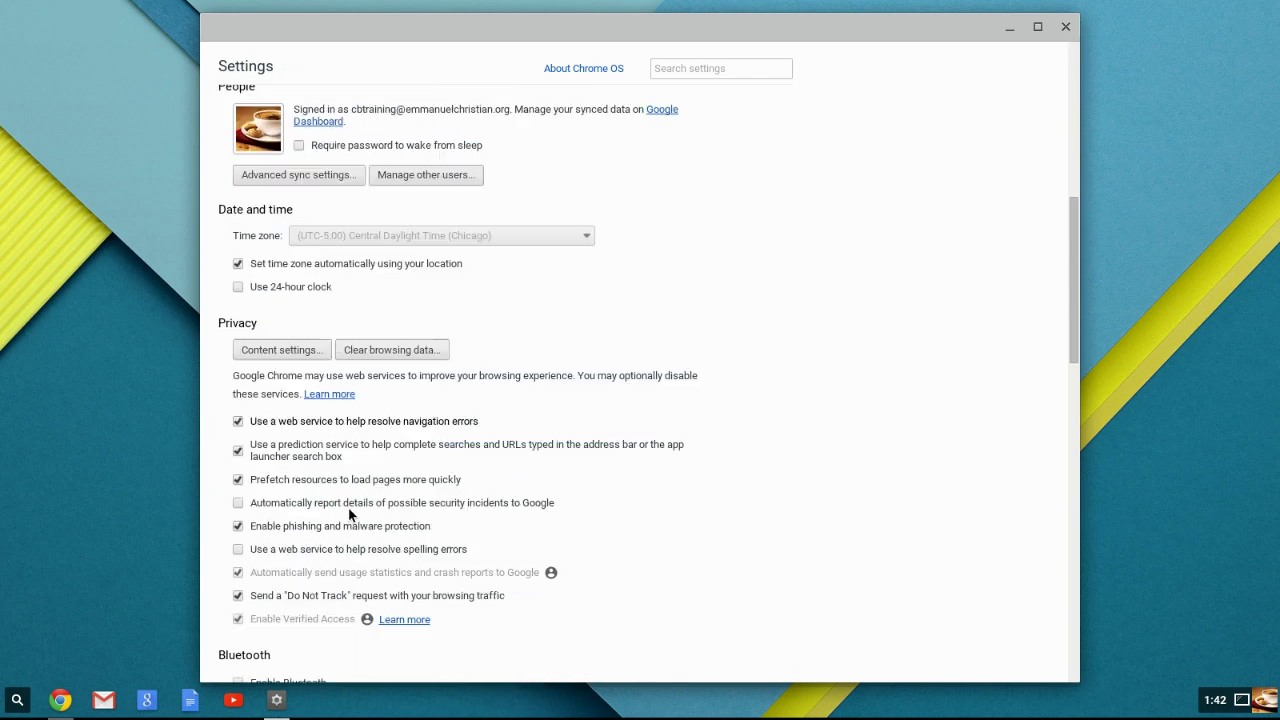
{"action": "scroll", "coordinate": [349, 514], "scroll_direction": "down", "scroll_amount": 1}
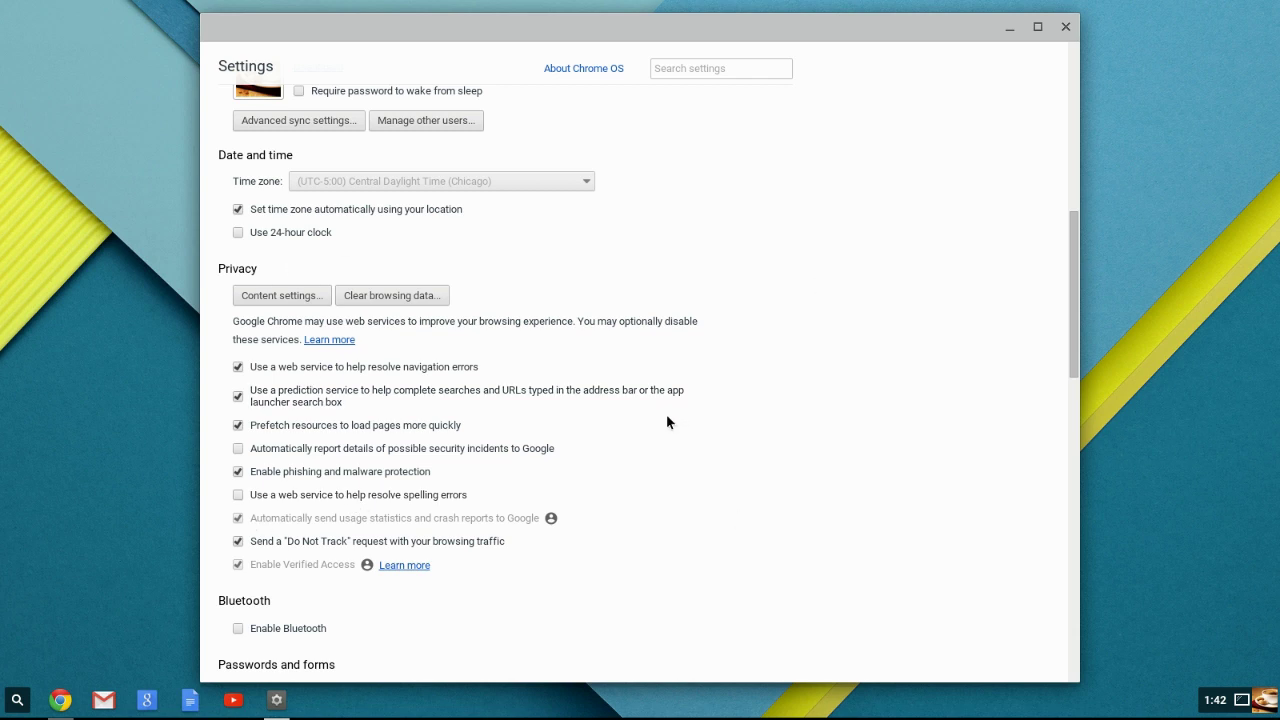
{"action": "scroll", "coordinate": [646, 436], "scroll_direction": "down", "scroll_amount": 4}
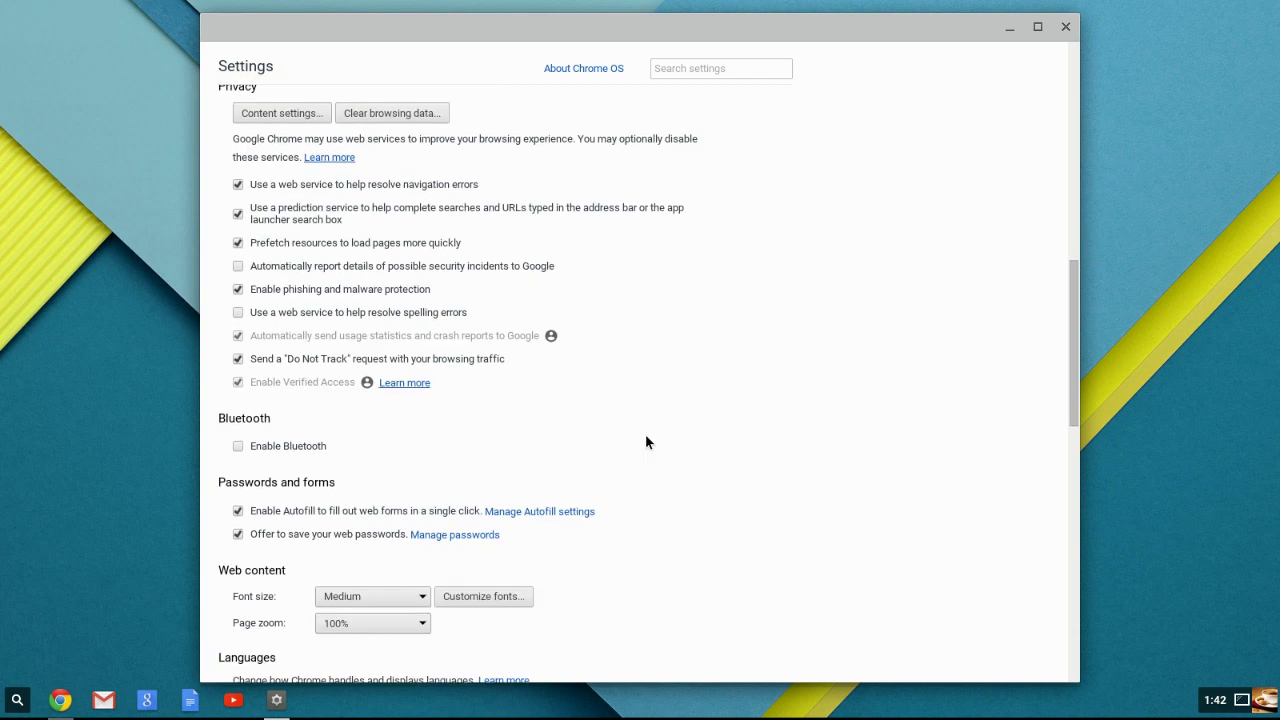
{"action": "scroll", "coordinate": [644, 445], "scroll_direction": "down", "scroll_amount": 1}
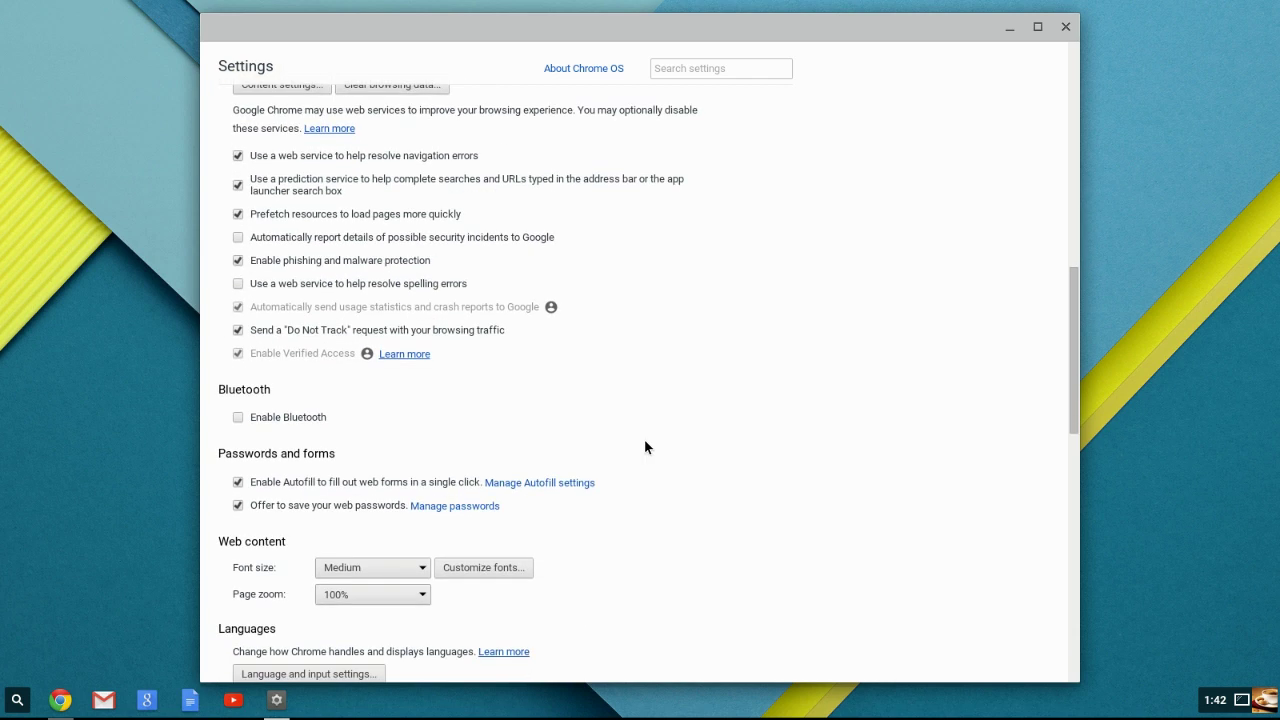
{"action": "scroll", "coordinate": [900, 490], "scroll_direction": "down", "scroll_amount": 12}
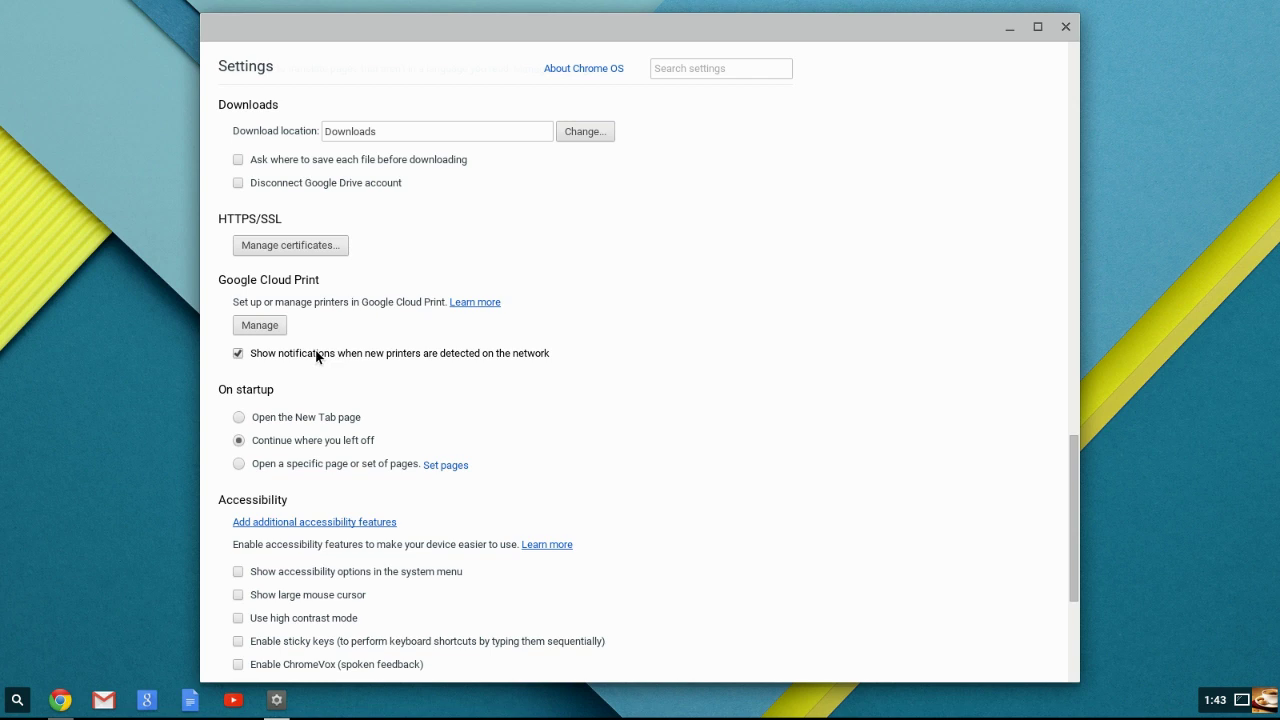
{"action": "scroll", "coordinate": [331, 300], "scroll_direction": "up", "scroll_amount": 9}
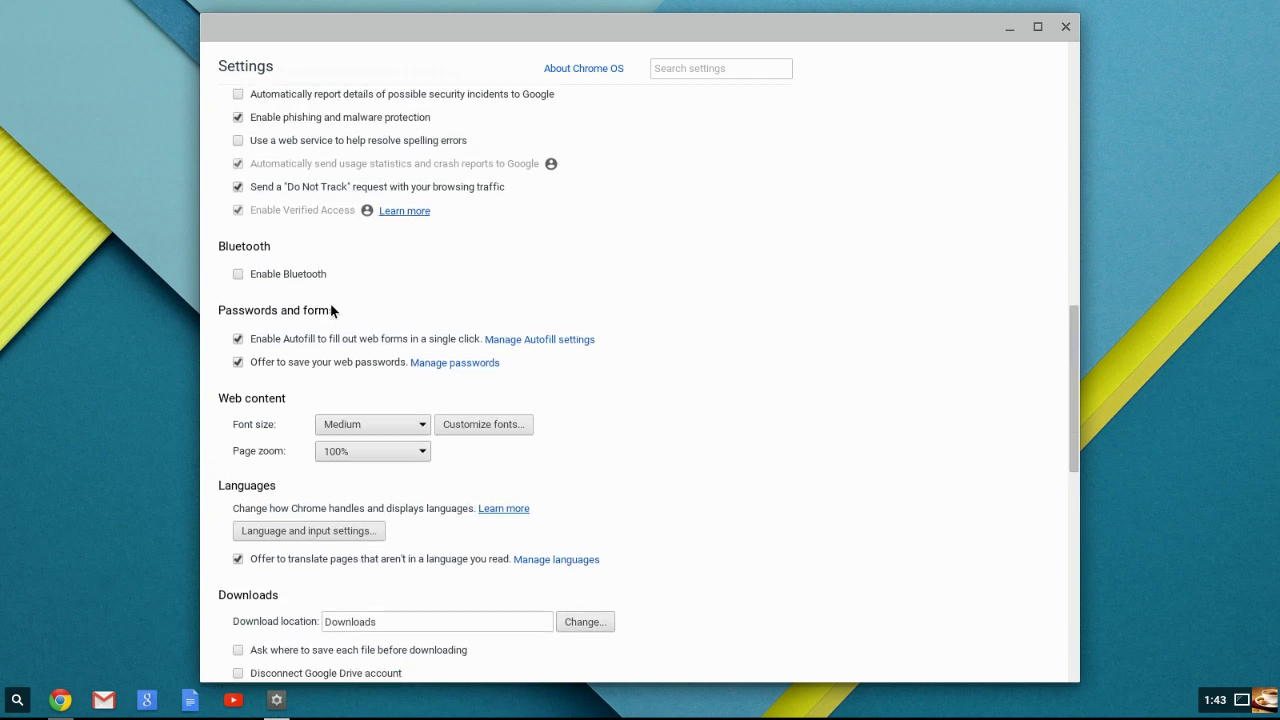
{"action": "scroll", "coordinate": [331, 357], "scroll_direction": "down", "scroll_amount": 1}
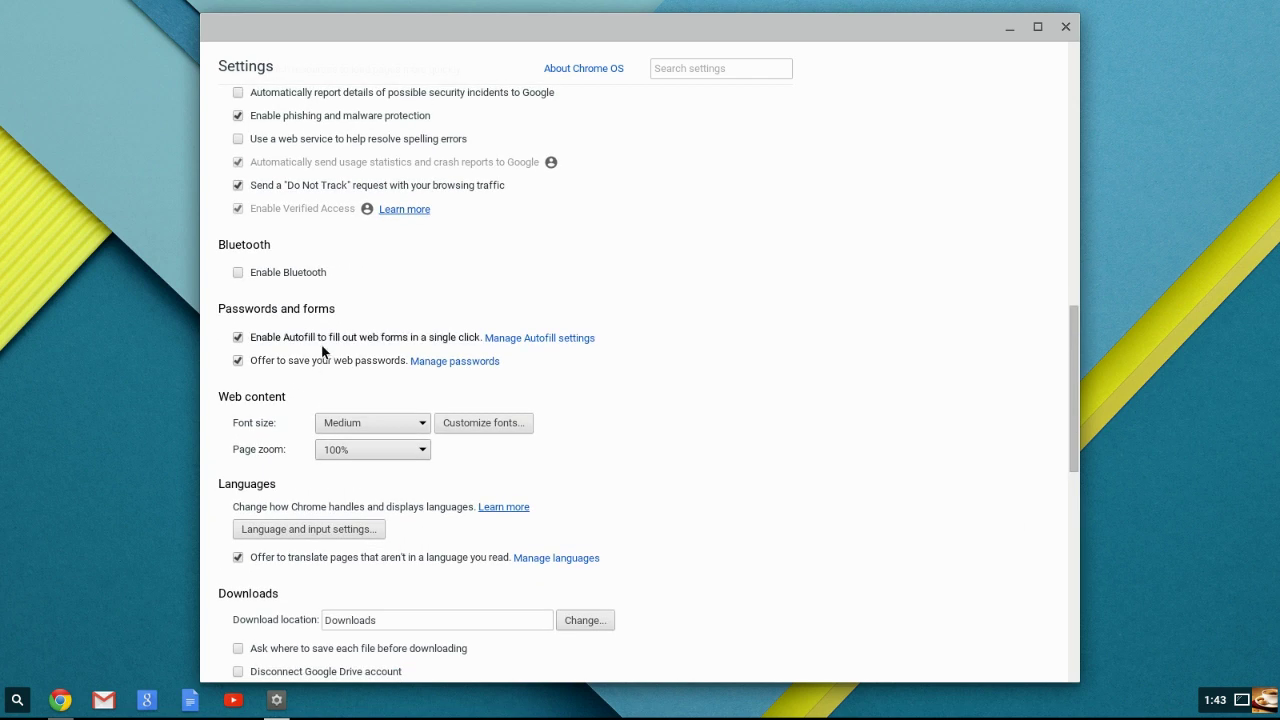
{"action": "scroll", "coordinate": [258, 449], "scroll_direction": "down", "scroll_amount": 2}
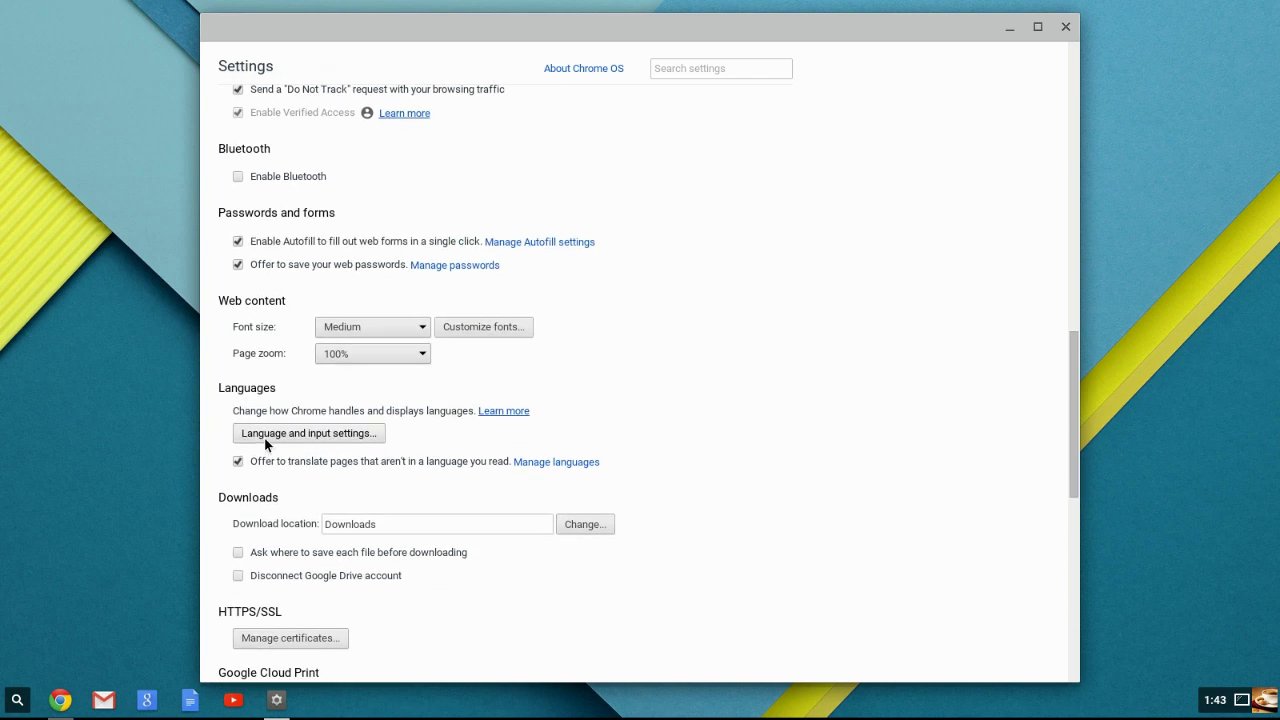
{"action": "scroll", "coordinate": [266, 443], "scroll_direction": "down", "scroll_amount": 2}
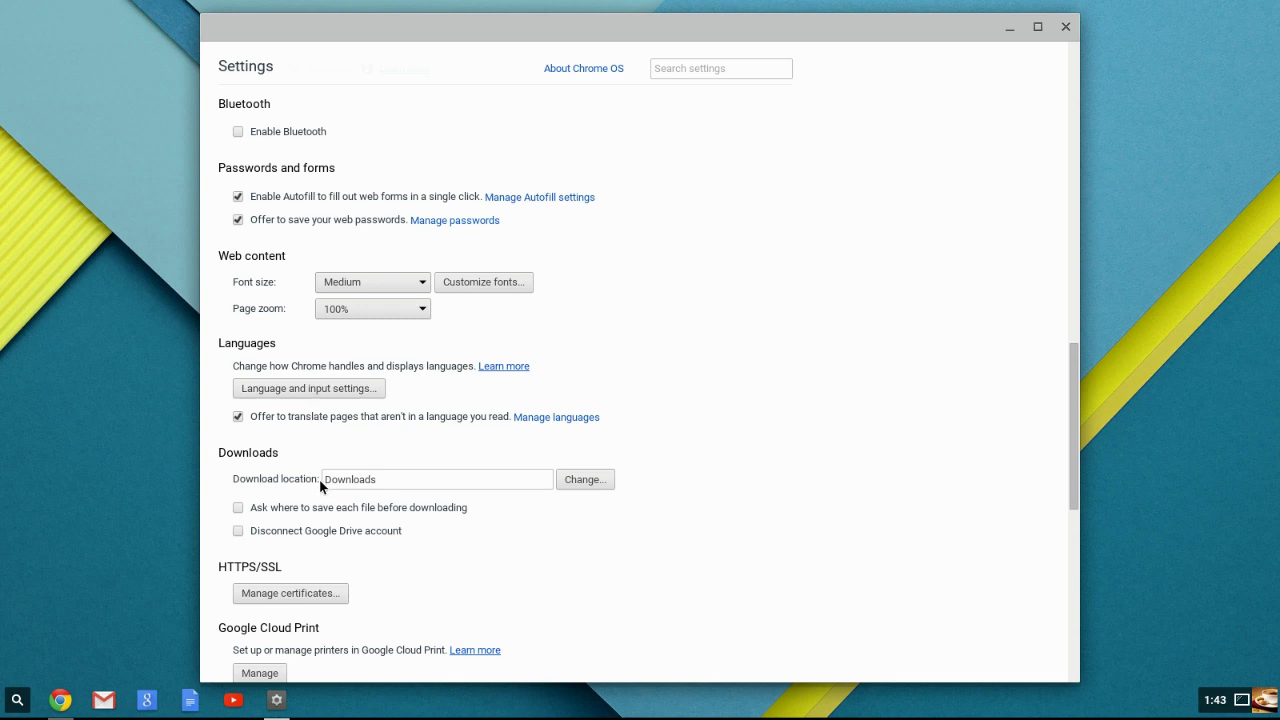
{"action": "scroll", "coordinate": [319, 479], "scroll_direction": "down", "scroll_amount": 2}
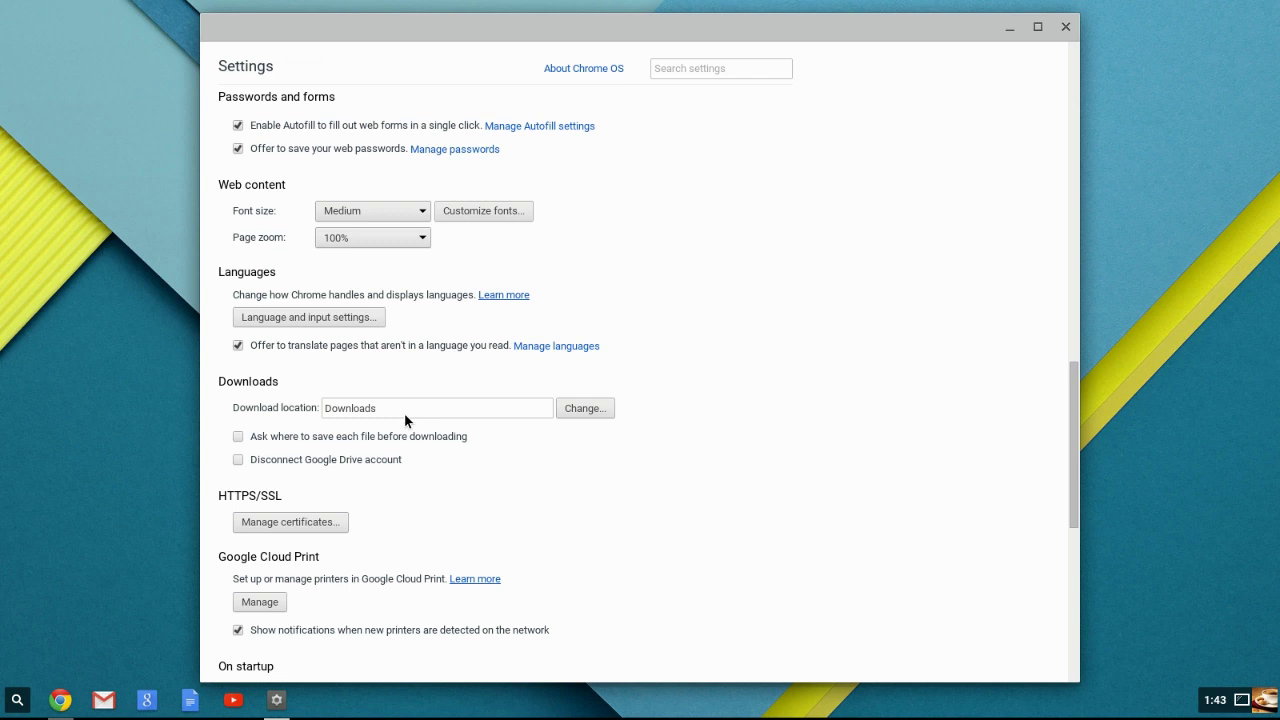
{"action": "scroll", "coordinate": [403, 413], "scroll_direction": "down", "scroll_amount": 3}
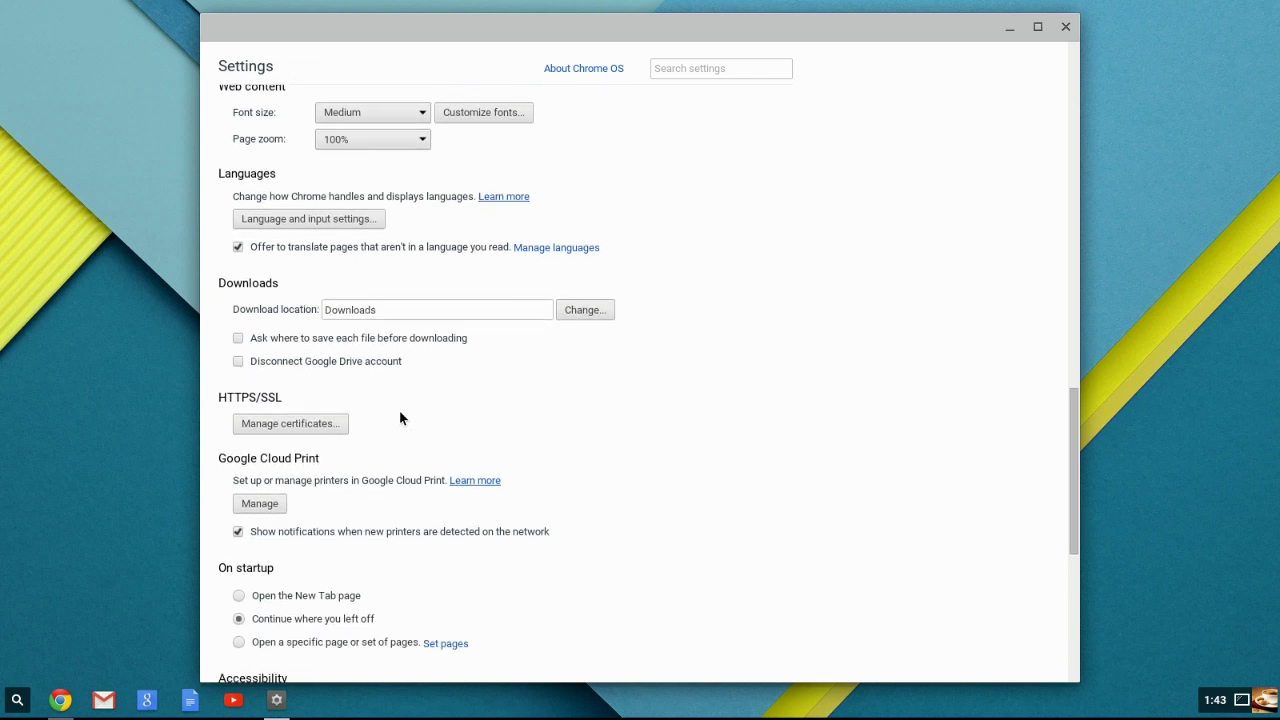
{"action": "scroll", "coordinate": [388, 444], "scroll_direction": "down", "scroll_amount": 1}
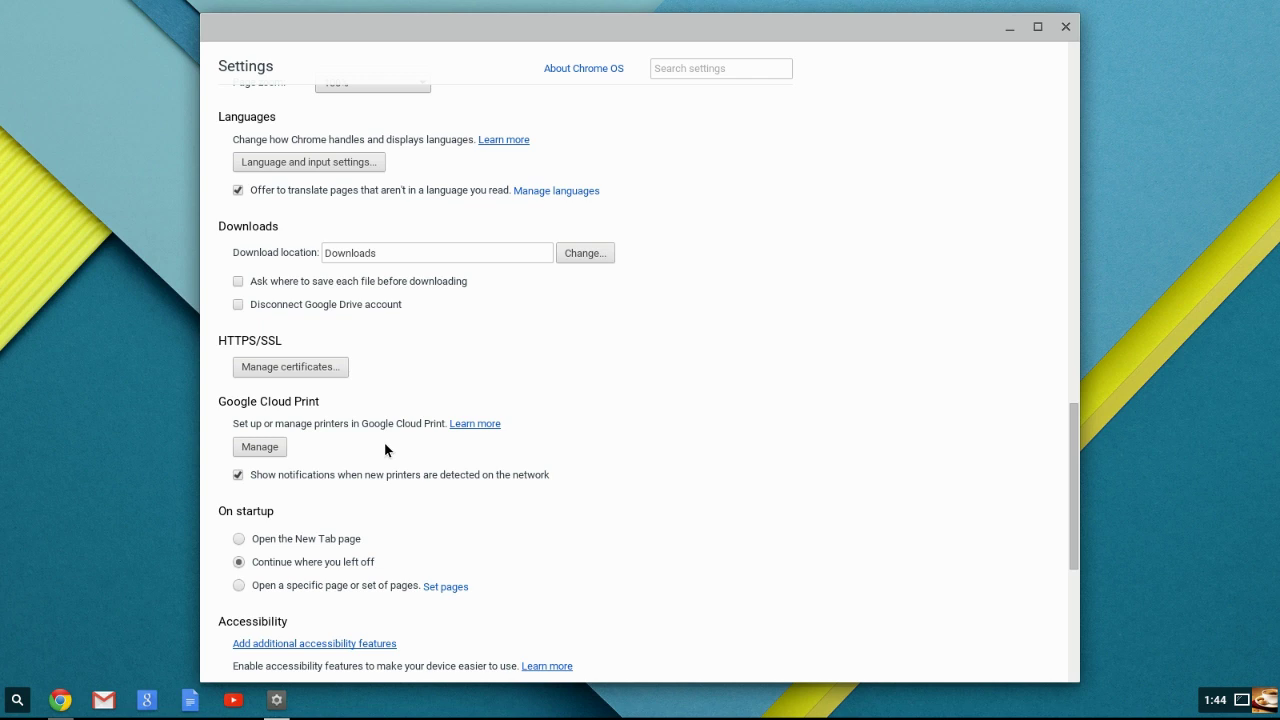
{"action": "scroll", "coordinate": [384, 442], "scroll_direction": "down", "scroll_amount": 3}
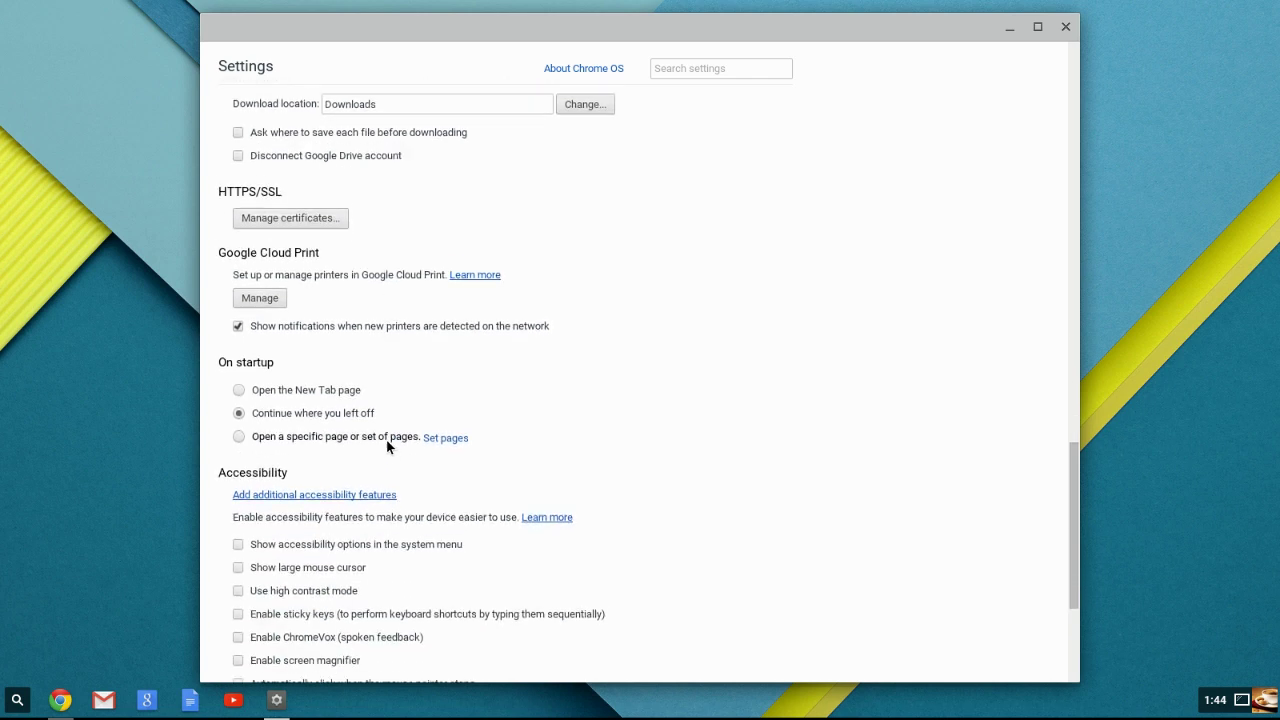
{"action": "scroll", "coordinate": [387, 441], "scroll_direction": "down", "scroll_amount": 2}
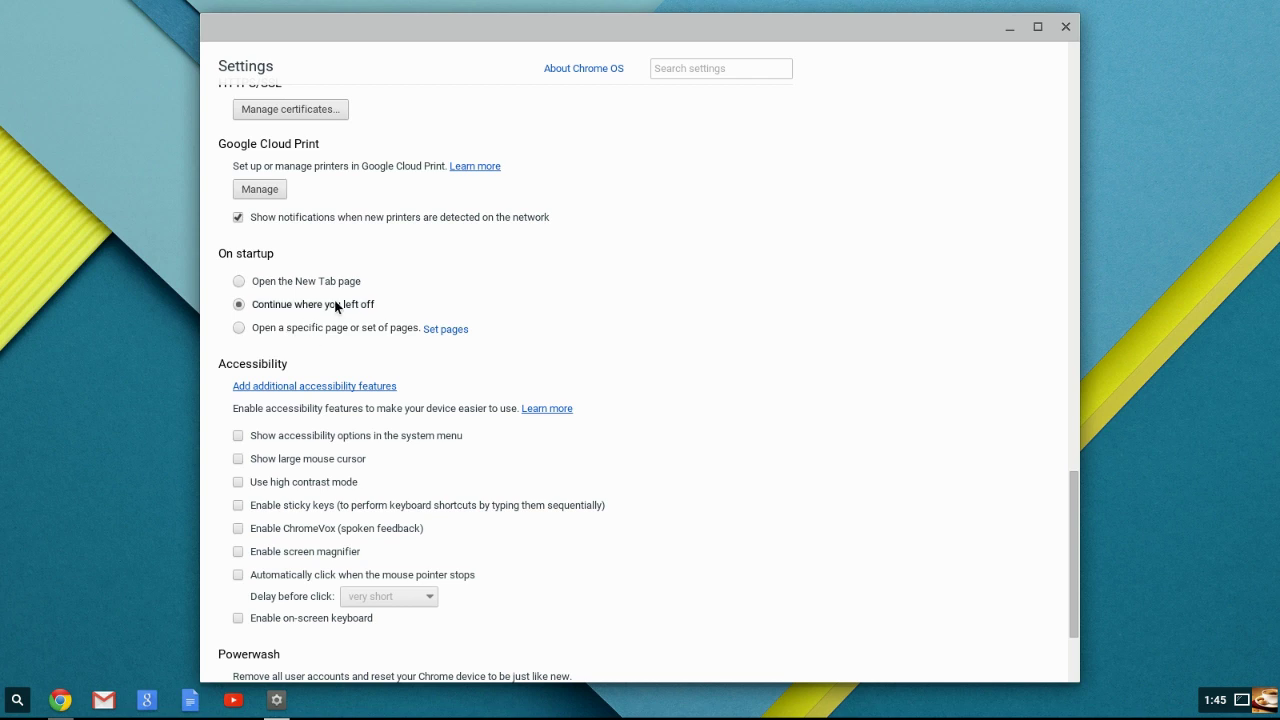
{"action": "scroll", "coordinate": [337, 305], "scroll_direction": "down", "scroll_amount": 3}
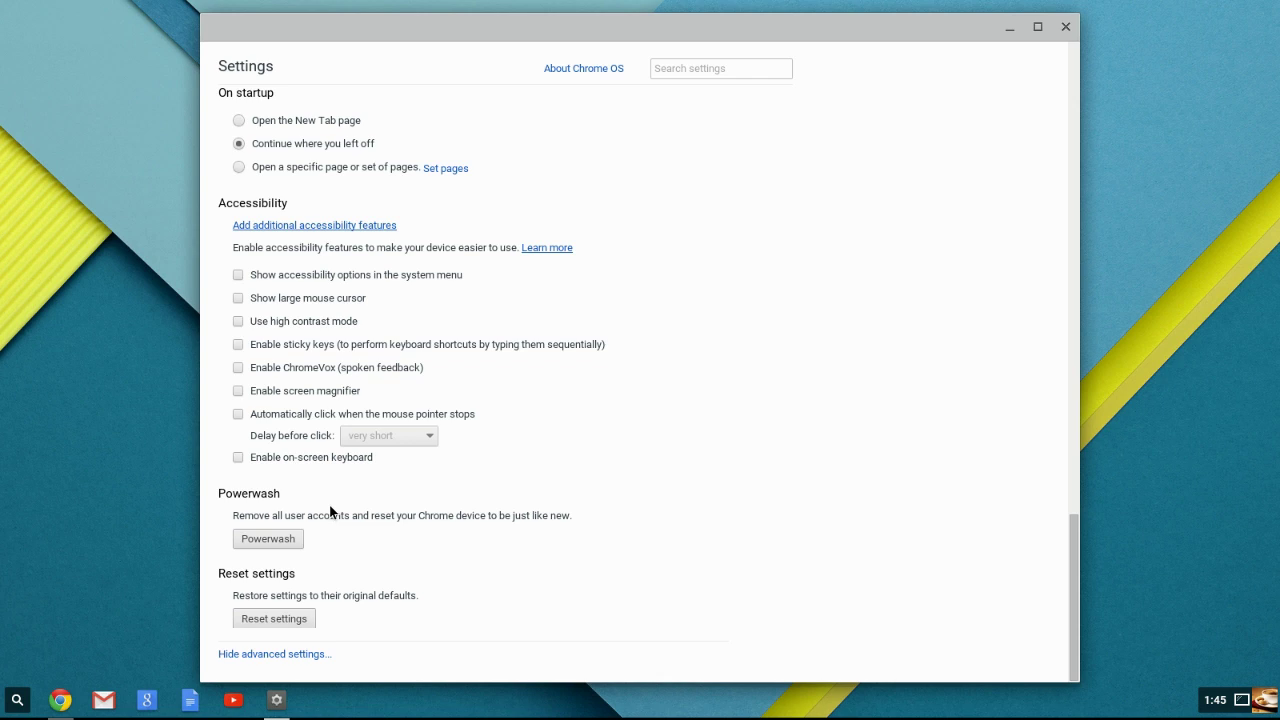
{"action": "left_click", "coordinate": [238, 298]}
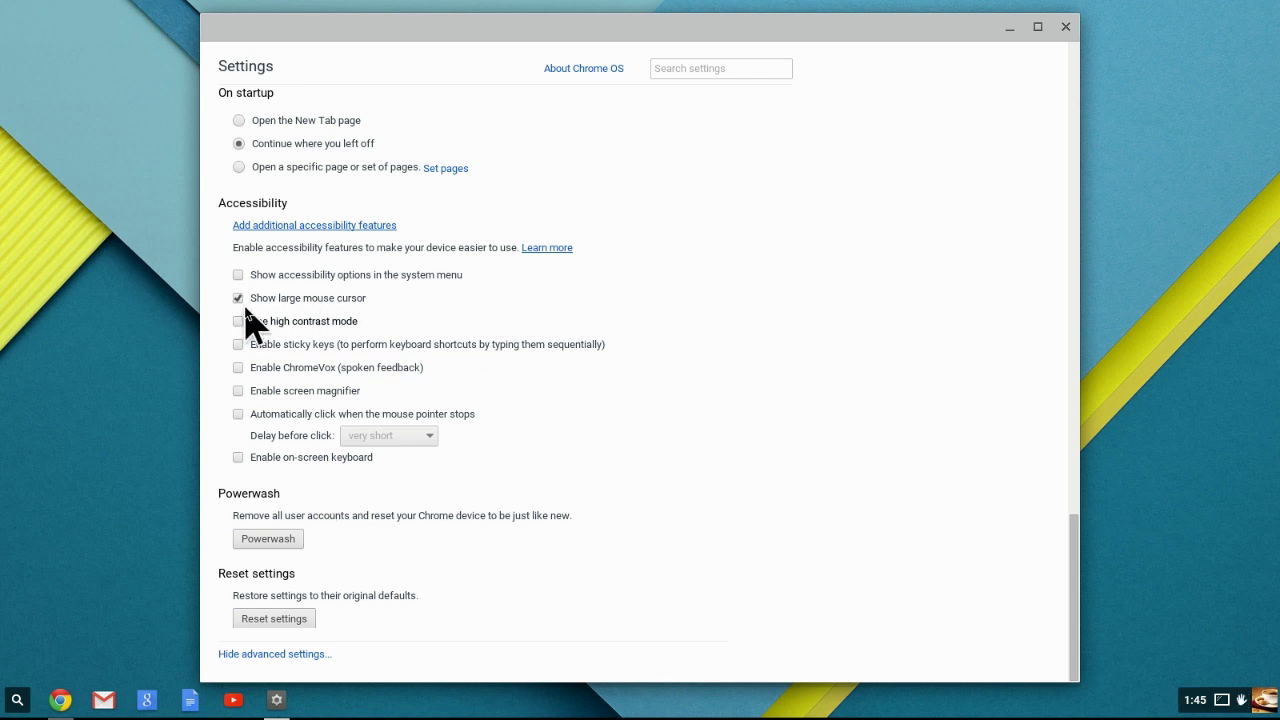
{"action": "left_click", "coordinate": [238, 299]}
{"action": "scroll", "coordinate": [242, 318], "scroll_direction": "up", "scroll_amount": 1}
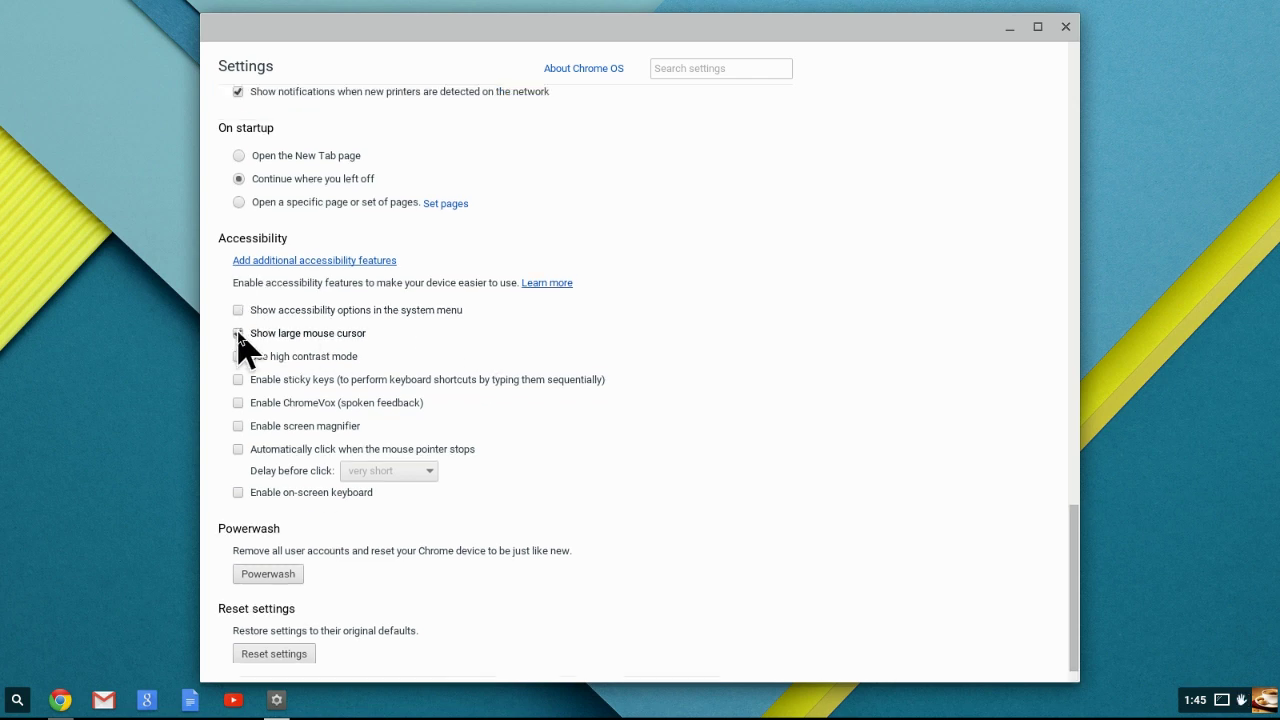
{"action": "scroll", "coordinate": [288, 383], "scroll_direction": "down", "scroll_amount": 1}
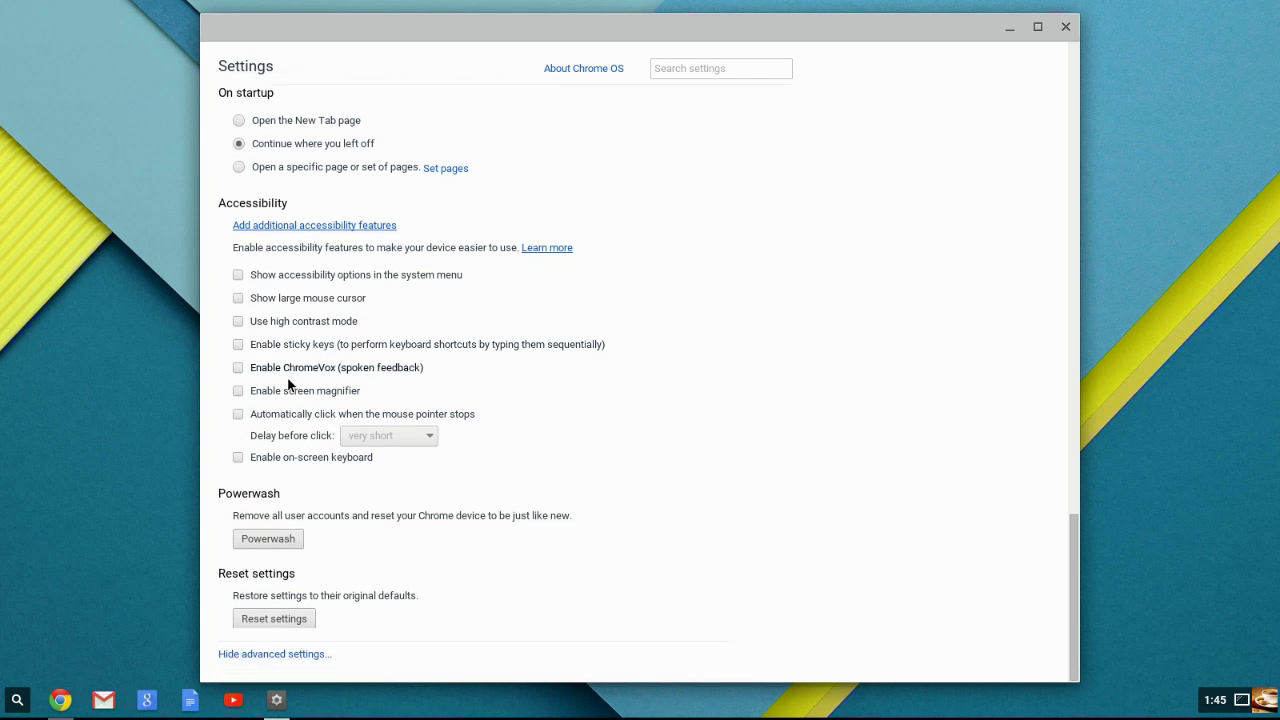